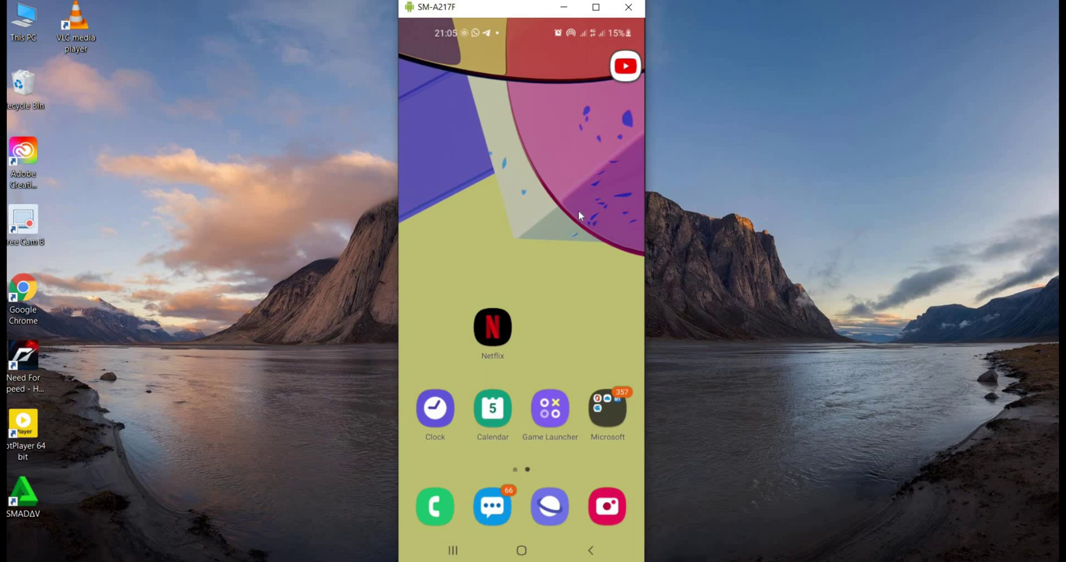
# Step: Launch Chrome from the Google apps folder on the phone's home screen
pyautogui.moveTo(566, 357); pyautogui.dragTo(728, 336)
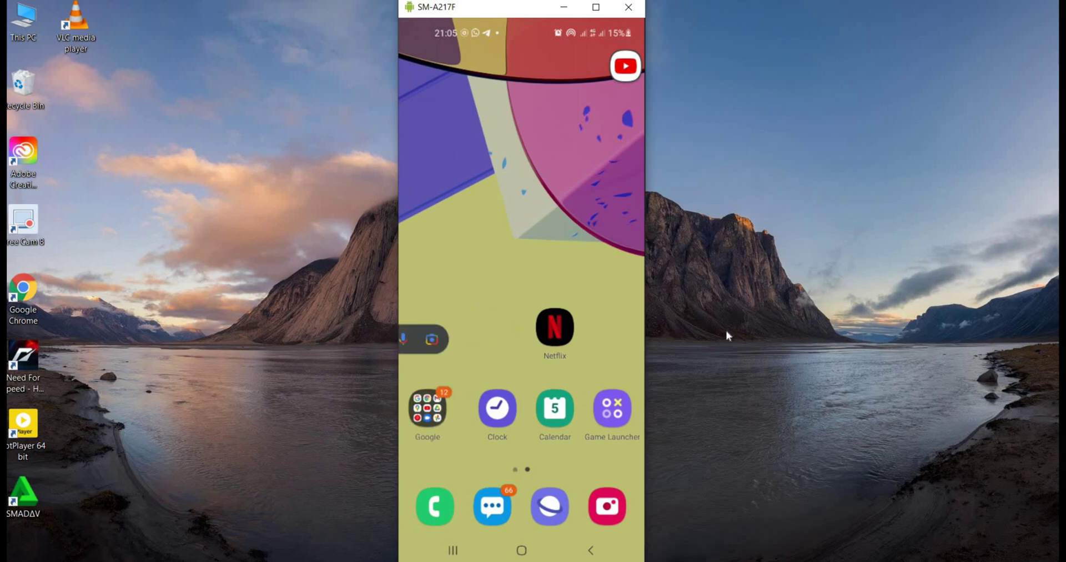
pyautogui.scroll(1, 614, 411)
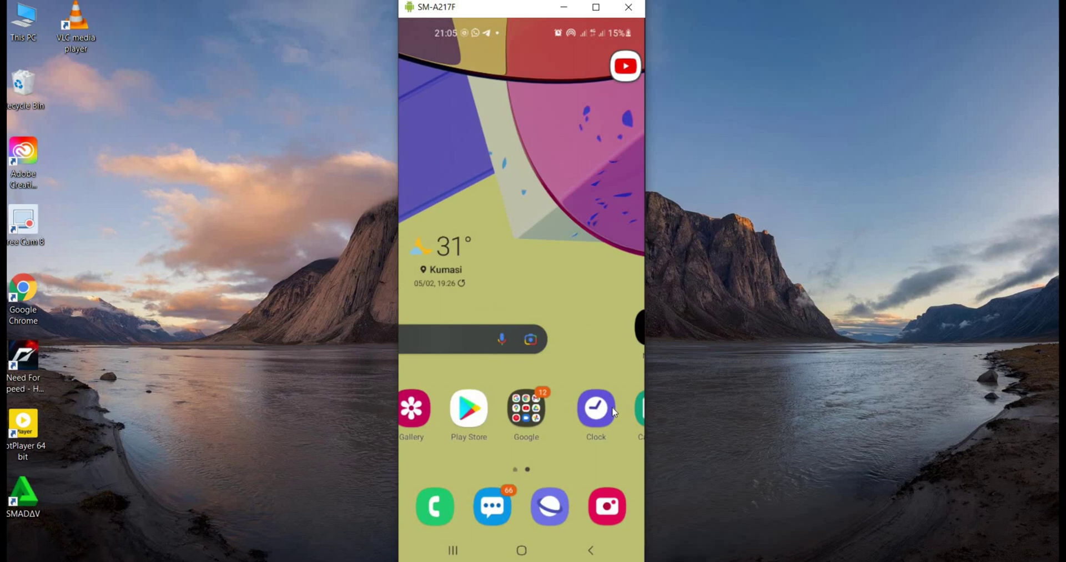
pyautogui.click(599, 411)
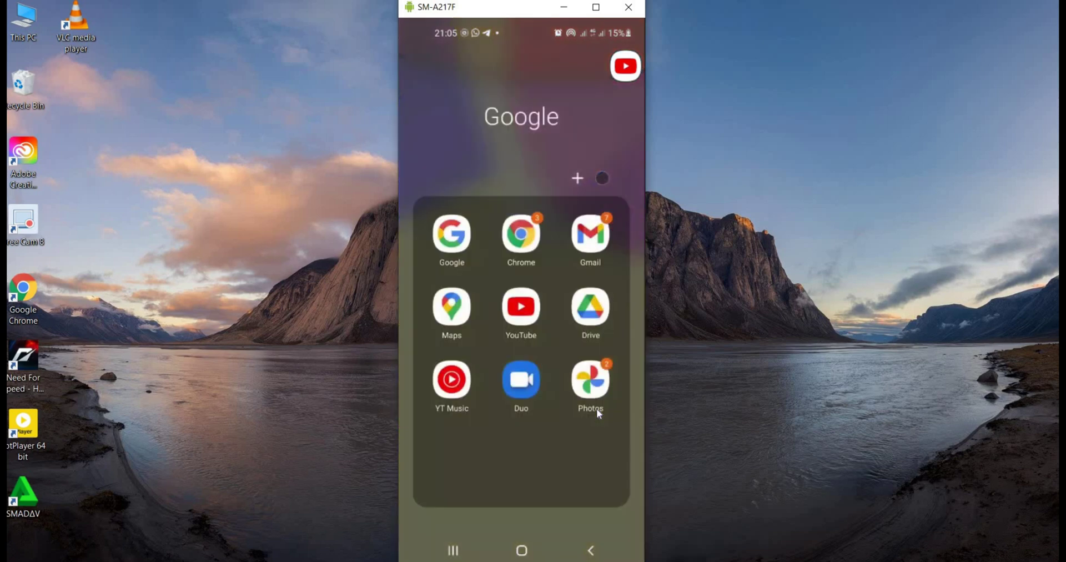
pyautogui.click(526, 227)
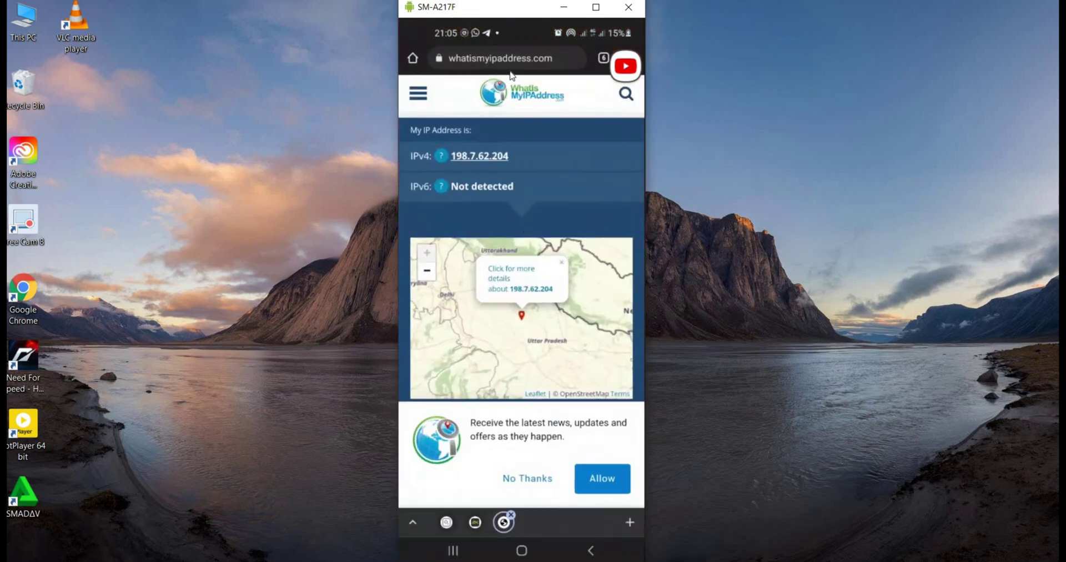
# Step: Search Google for 'my ip adrees' to show the phone's public IP
pyautogui.click(501, 56)
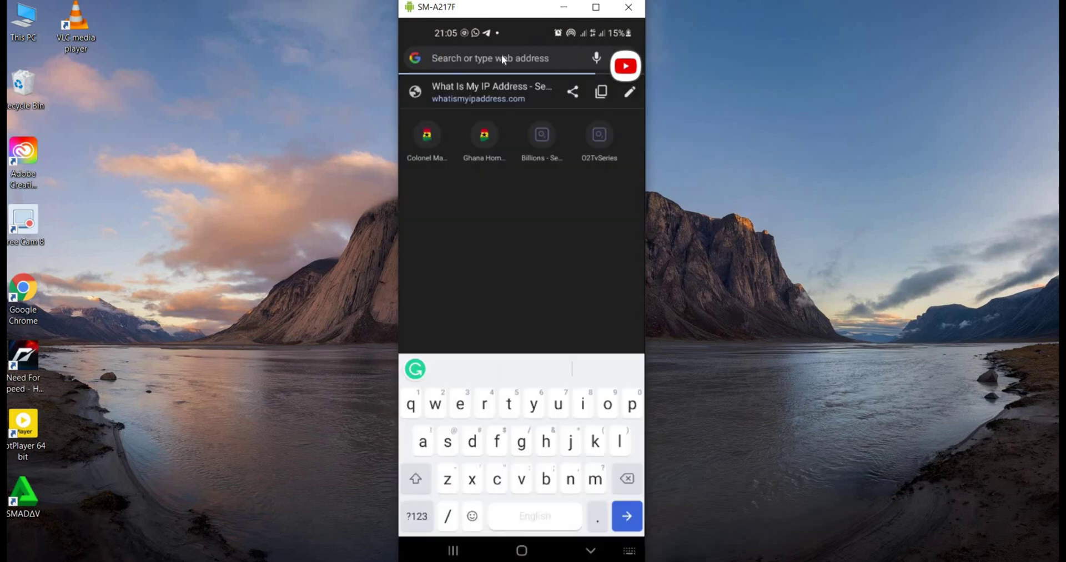
pyautogui.write('my')
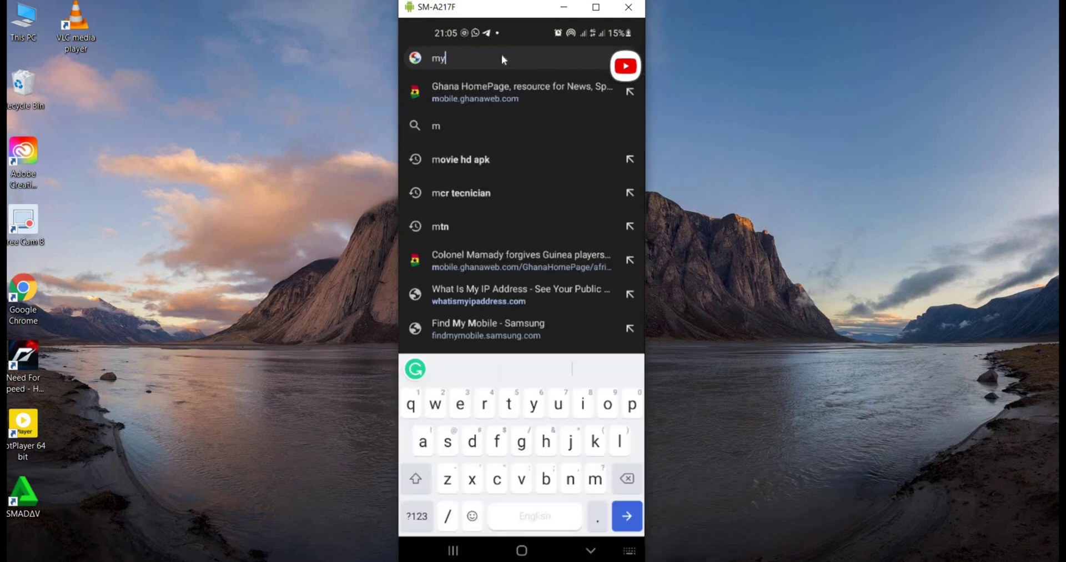
pyautogui.write(' ip adre')
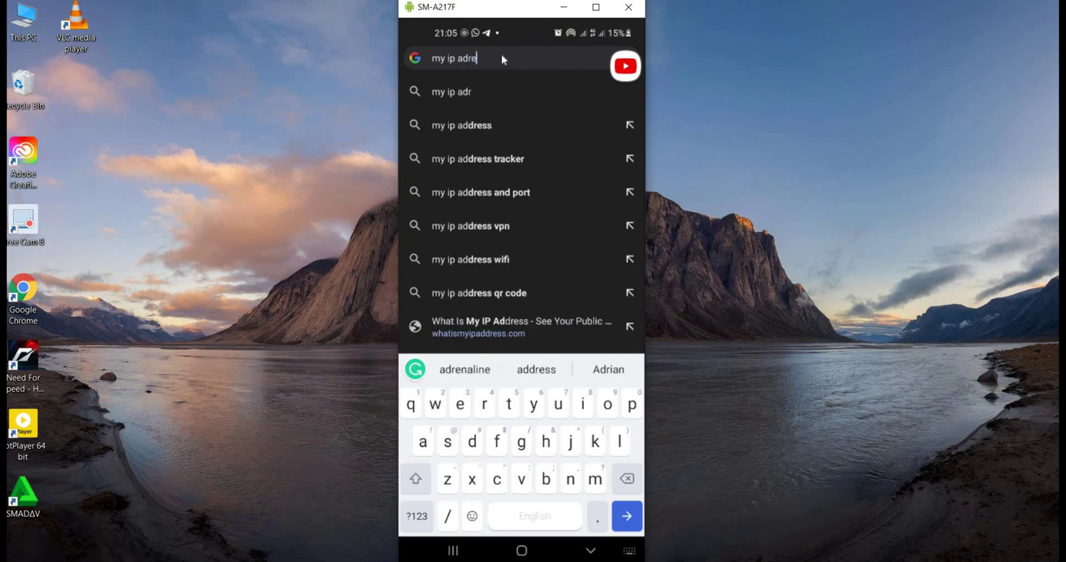
pyautogui.write('ess')
pyautogui.press('BackSpace')
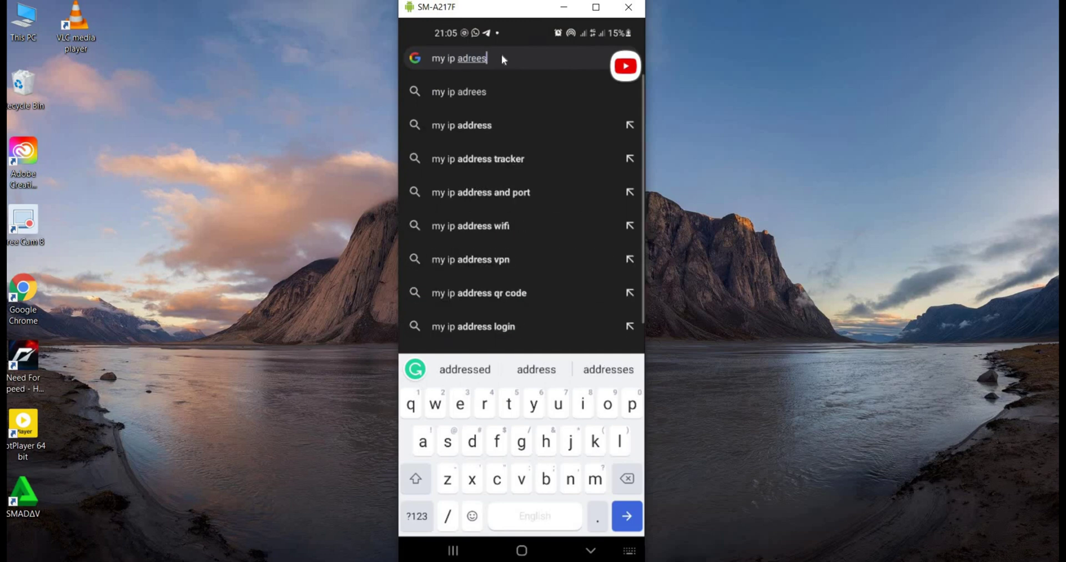
pyautogui.press('Return')
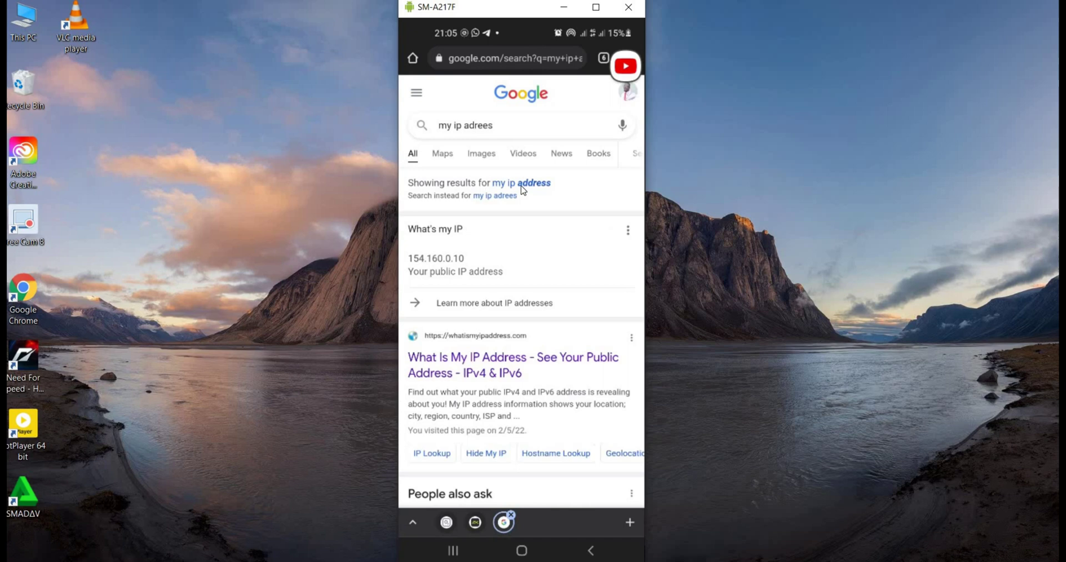
# Step: Switch to the corrected 'my ip address' results and open whatismyipaddress.com, showing 154.160.0.10 in Ghana
pyautogui.click(534, 184)
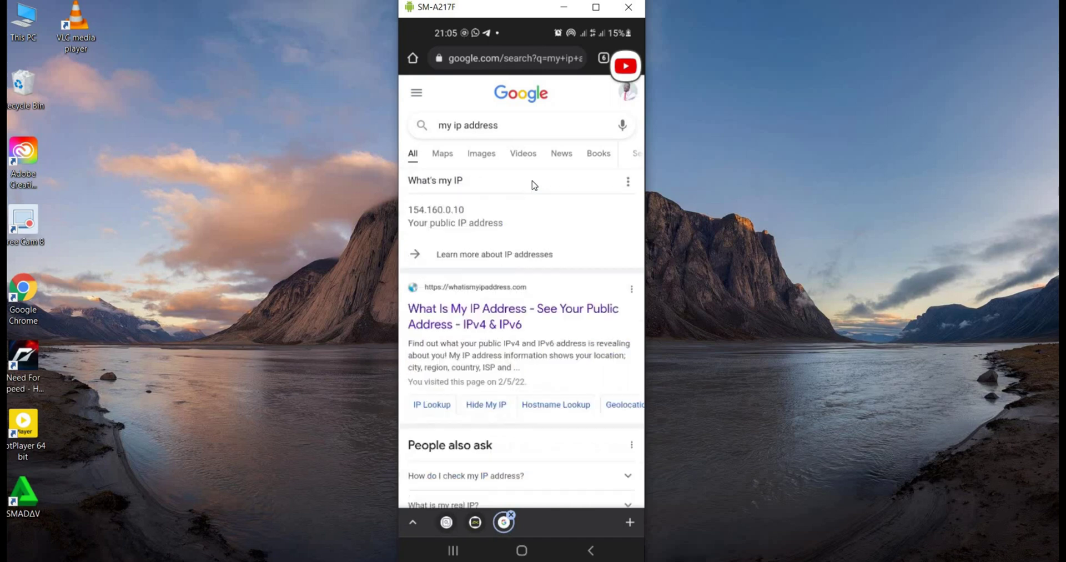
pyautogui.click(479, 328)
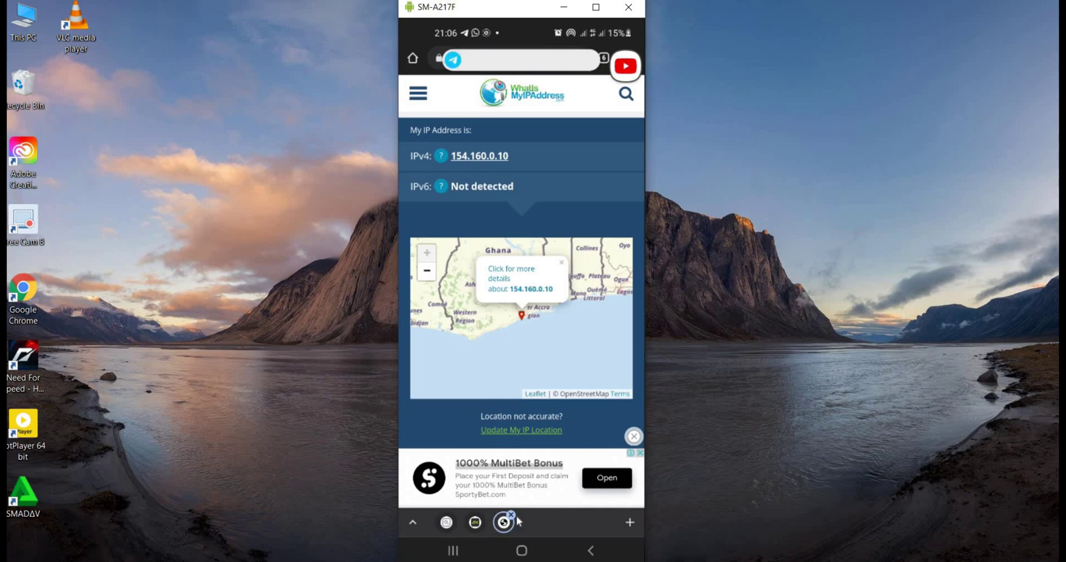
# Step: Return to the phone's home screen and move to the second home page
pyautogui.click(522, 549)
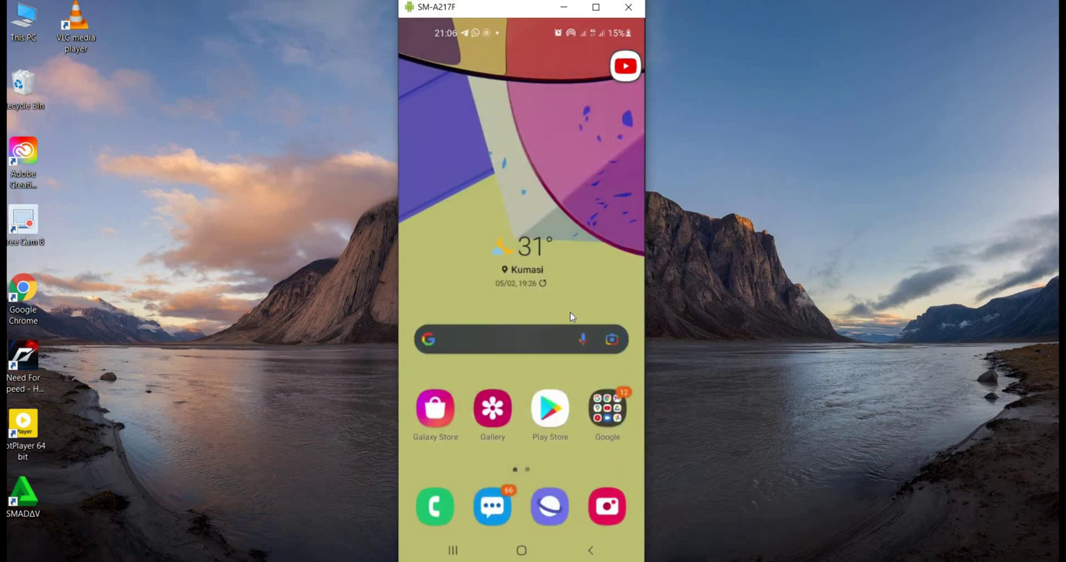
pyautogui.moveTo(572, 316); pyautogui.dragTo(444, 322)
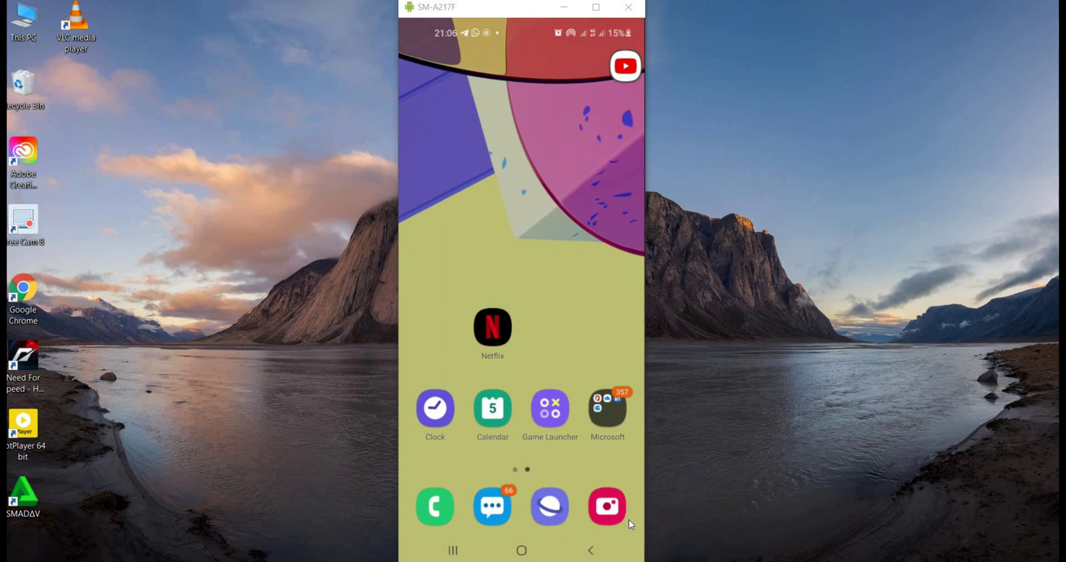
pyautogui.scroll(-2, 629, 520)
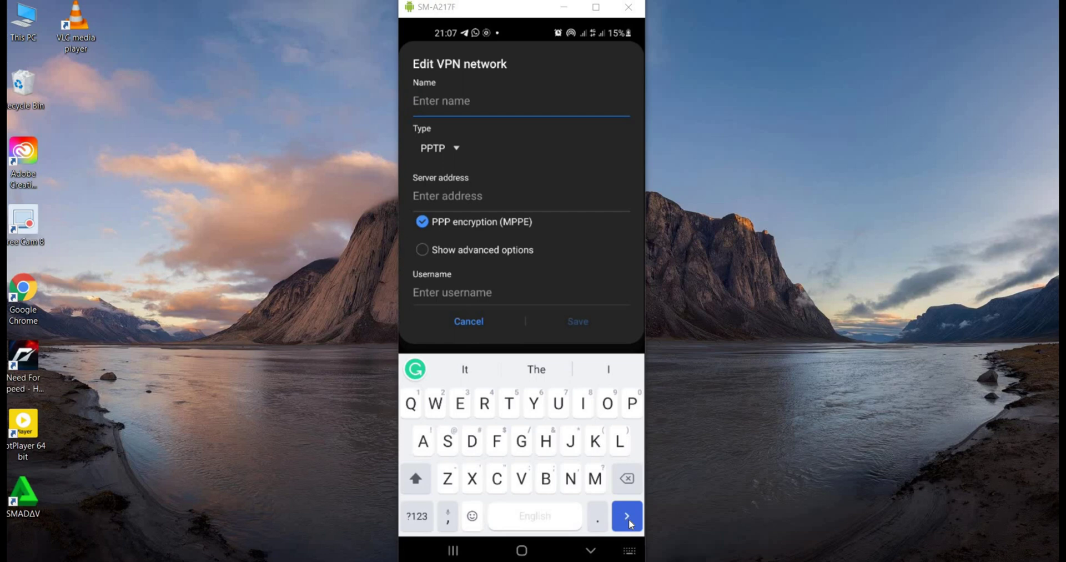
# Step: Enter 'Desam Tutorials' as the VPN name and move the phone mirror window right
pyautogui.write('Desam ')
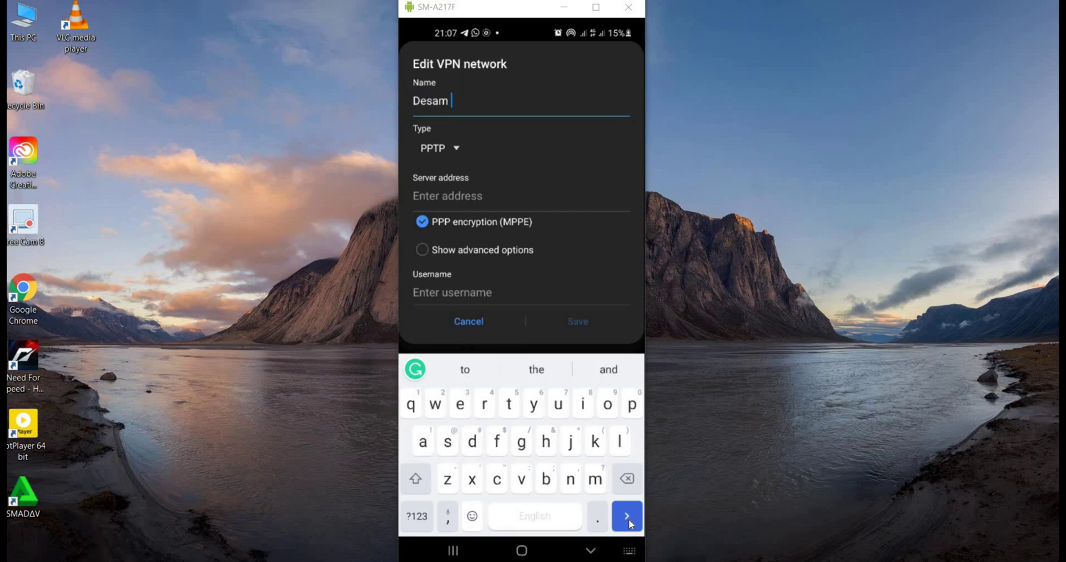
pyautogui.write('Titorial')
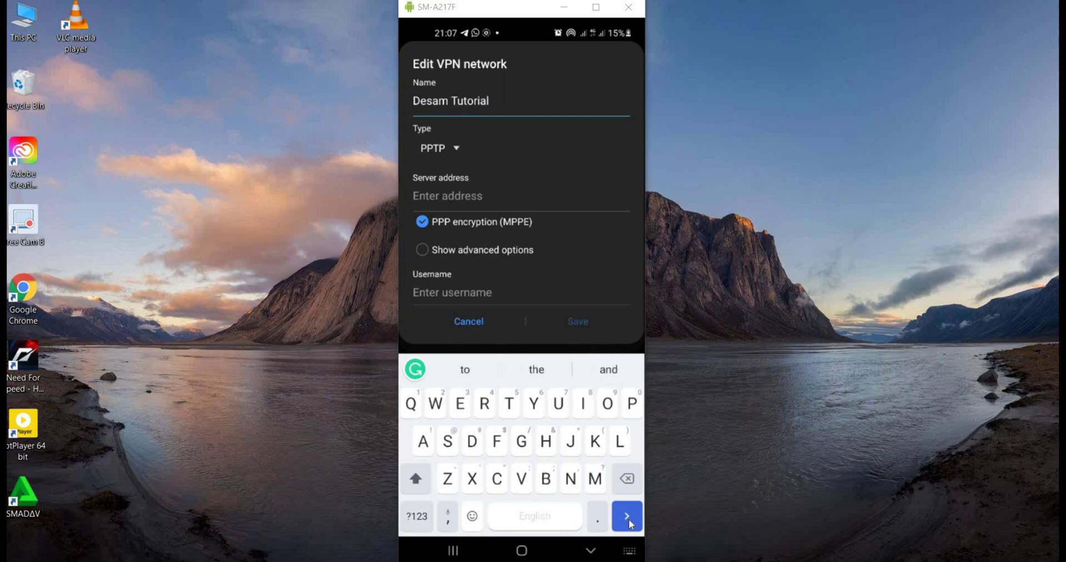
pyautogui.press('BackSpace')
pyautogui.write('s')
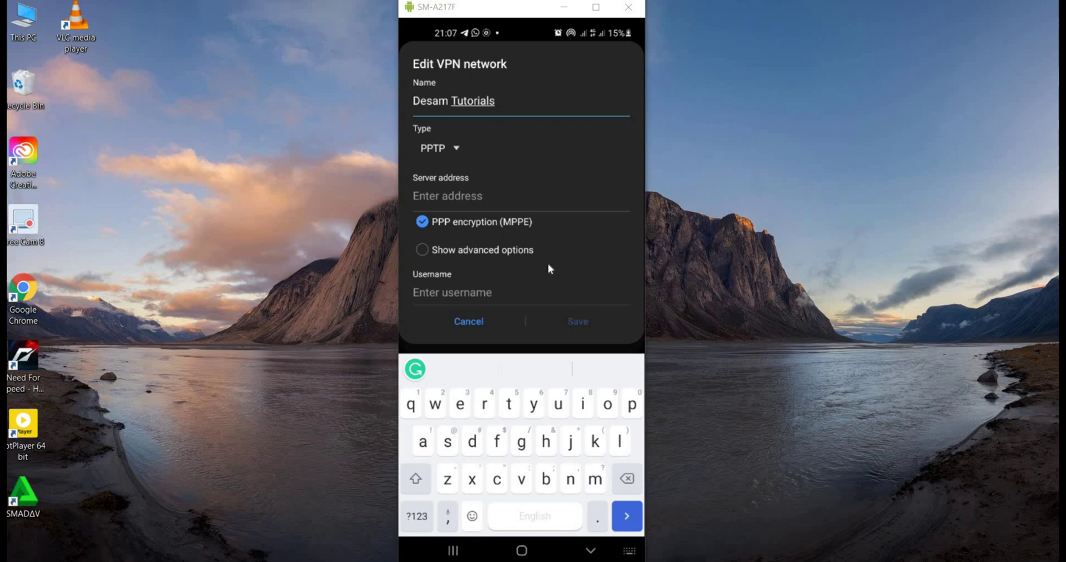
pyautogui.click(544, 201)
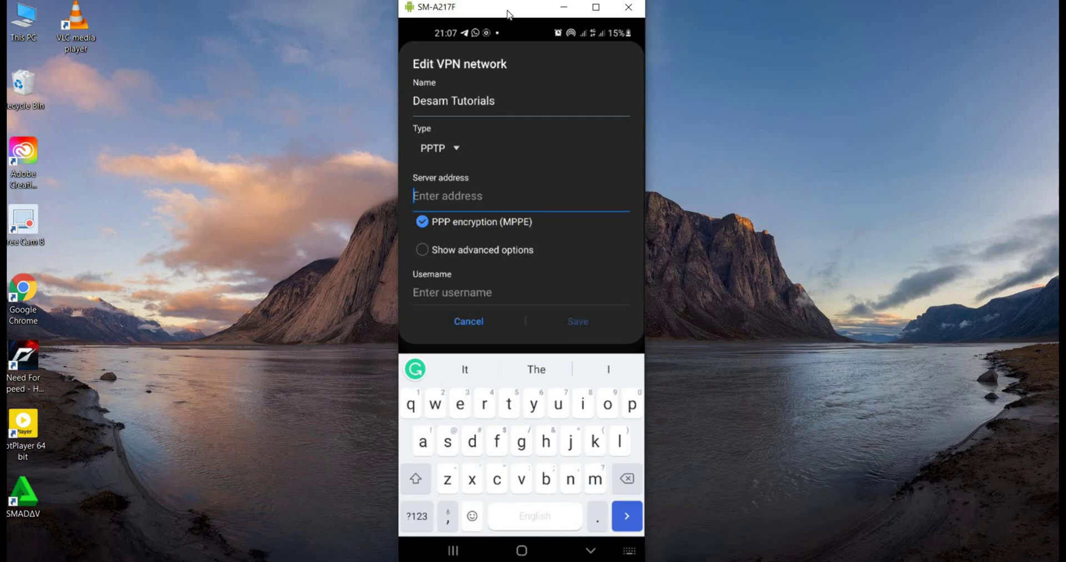
pyautogui.moveTo(513, 12); pyautogui.dragTo(684, 25)
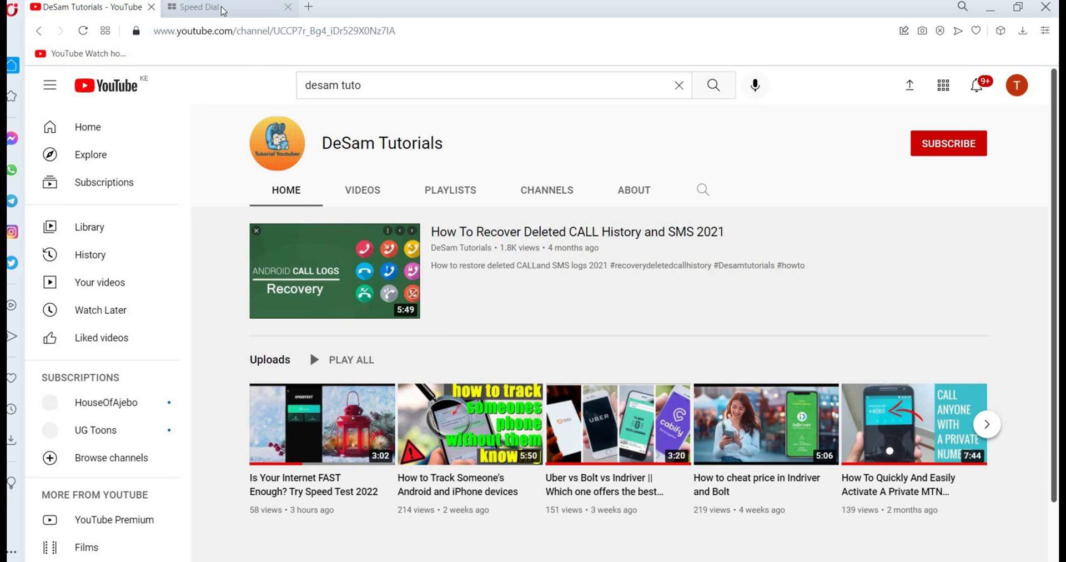
# Step: Search Google for 'vpnbook' from Opera's Speed Dial tab
pyautogui.click(222, 10)
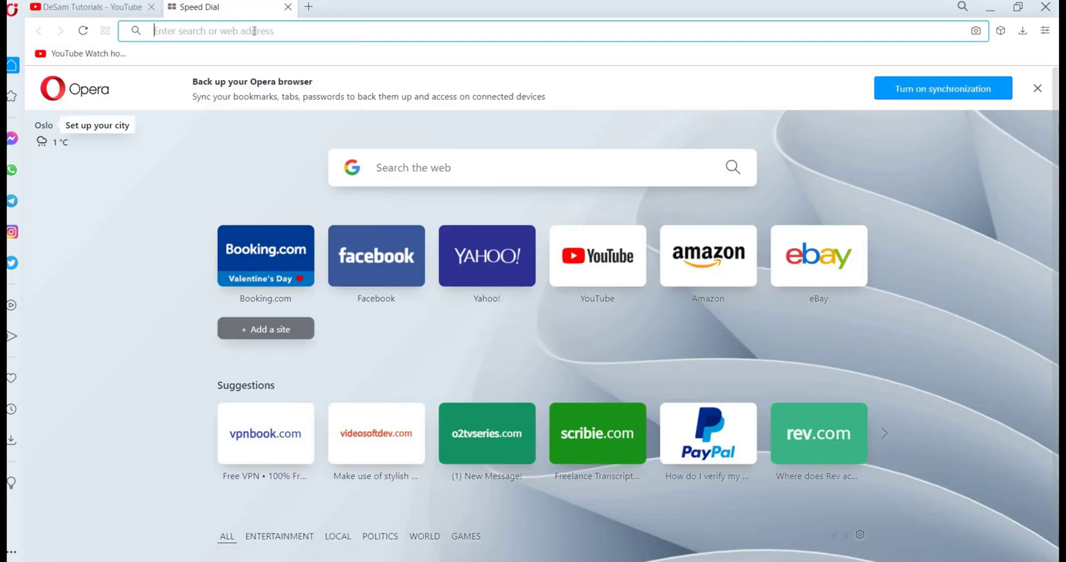
pyautogui.write('vp')
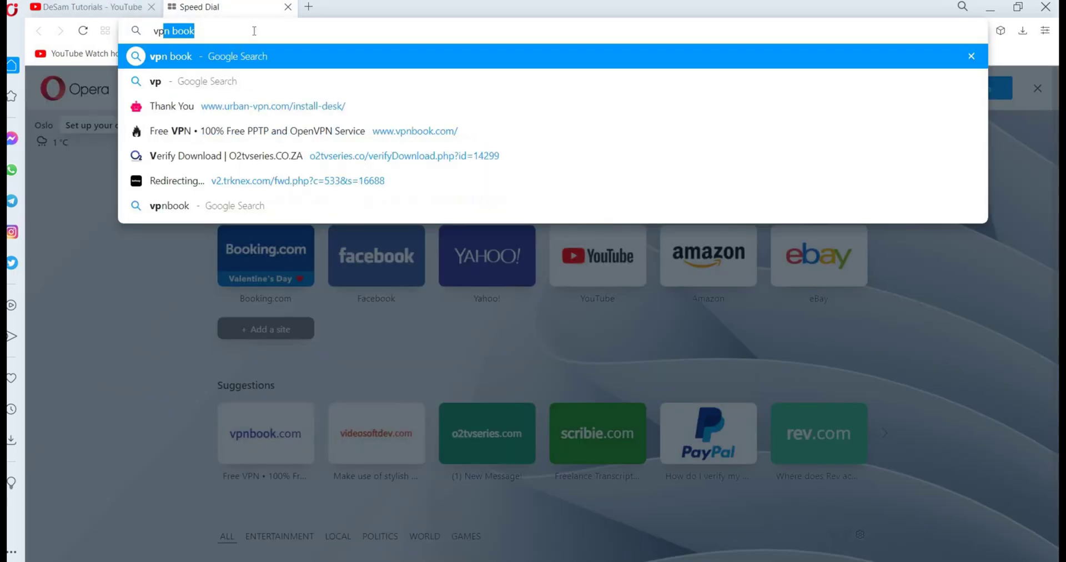
pyautogui.write('nbook')
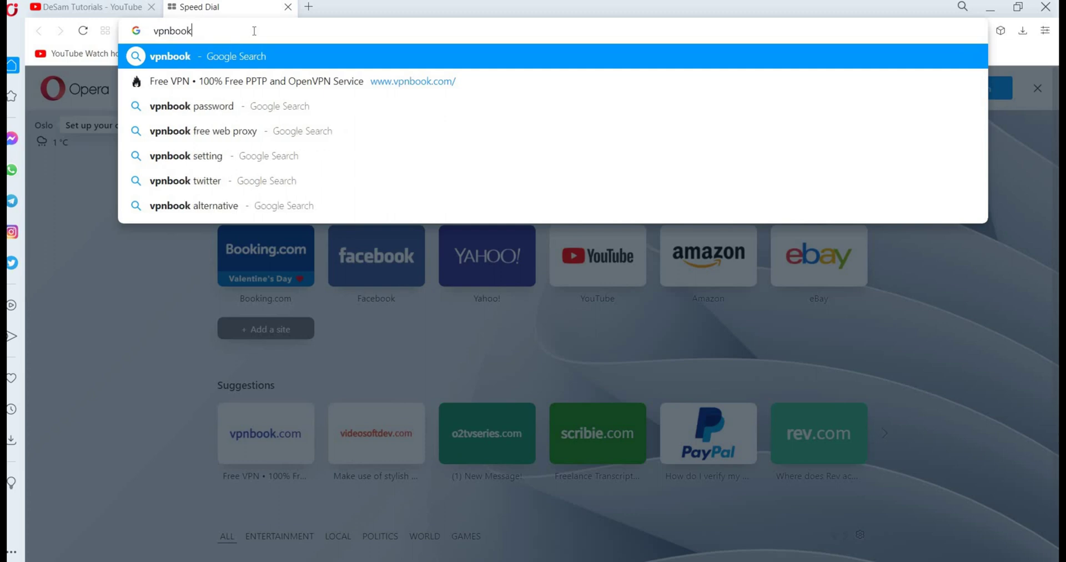
pyautogui.press('Return')
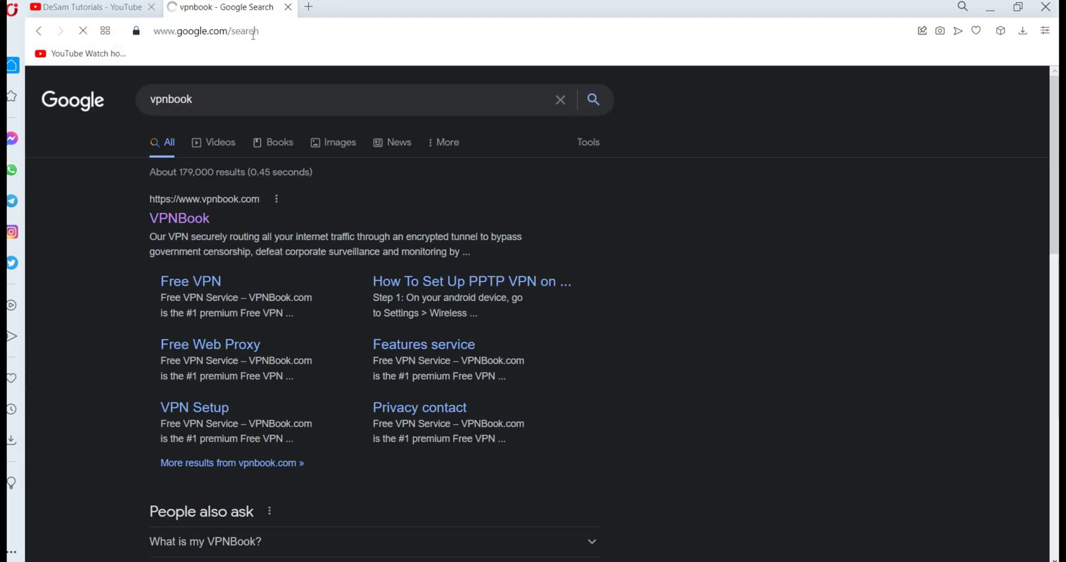
# Step: Open vpnbook.com and display the PPTP tab's free servers, shared username and password
pyautogui.click(190, 222)
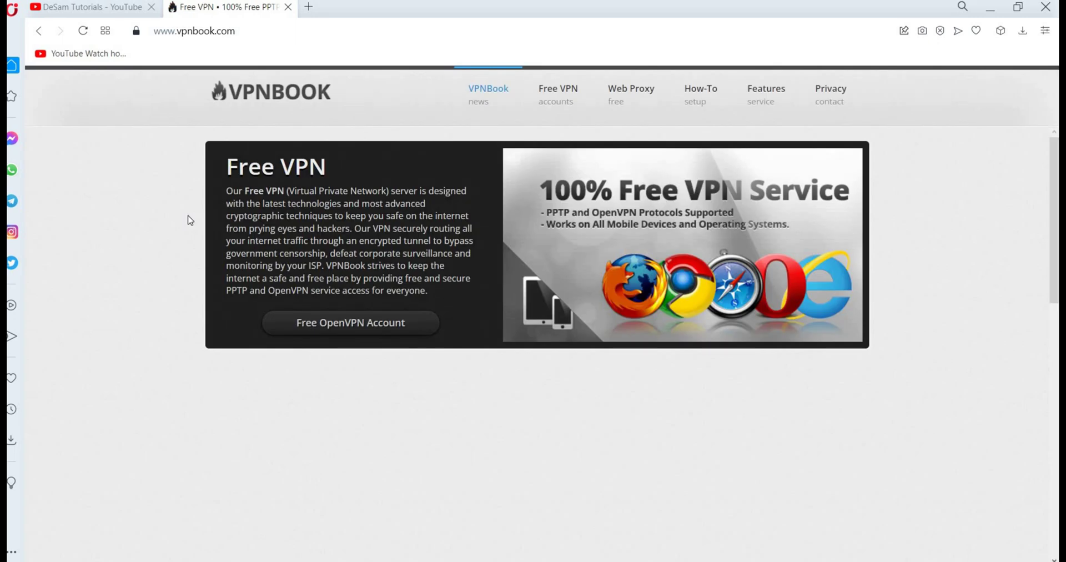
pyautogui.scroll(-2, 371, 268)
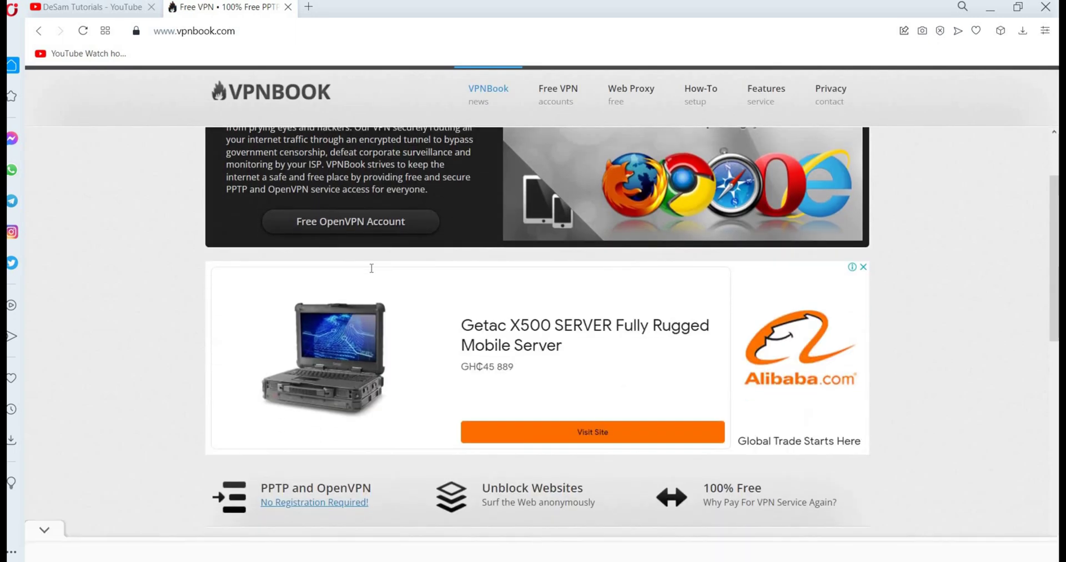
pyautogui.scroll(-6, 372, 268)
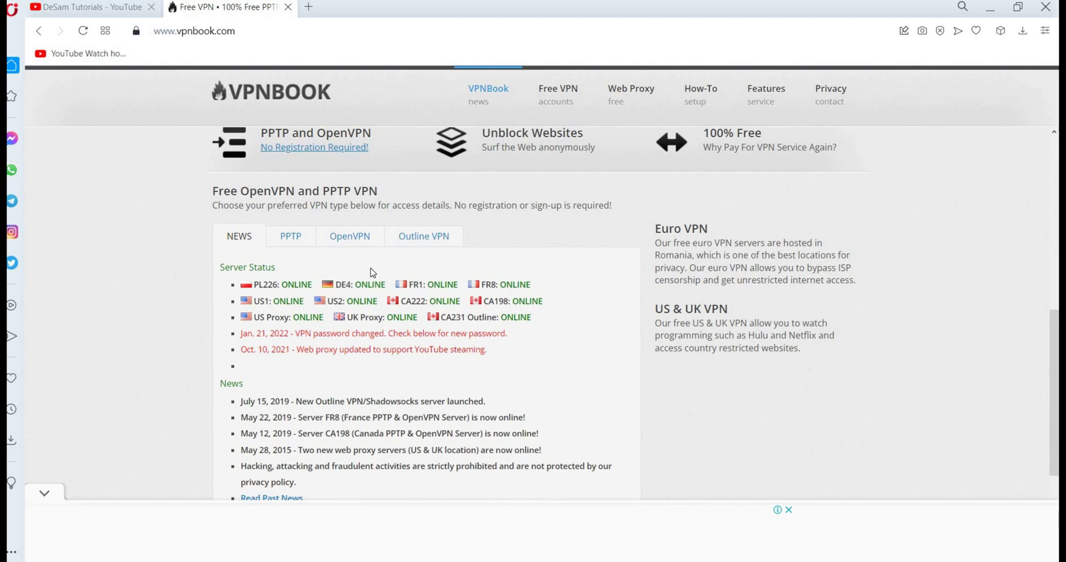
pyautogui.scroll(1, 372, 272)
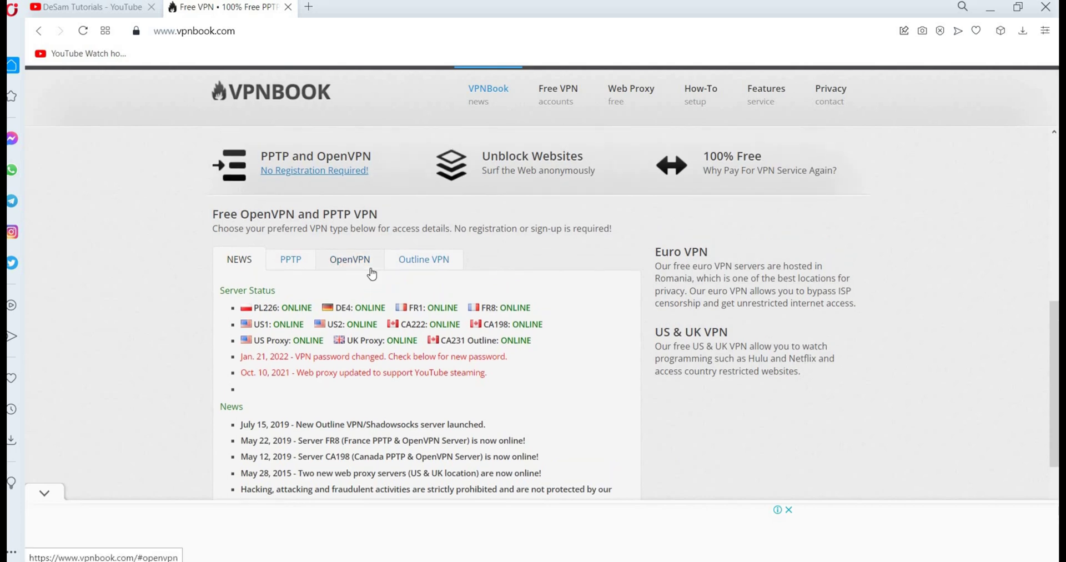
pyautogui.scroll(-1, 372, 272)
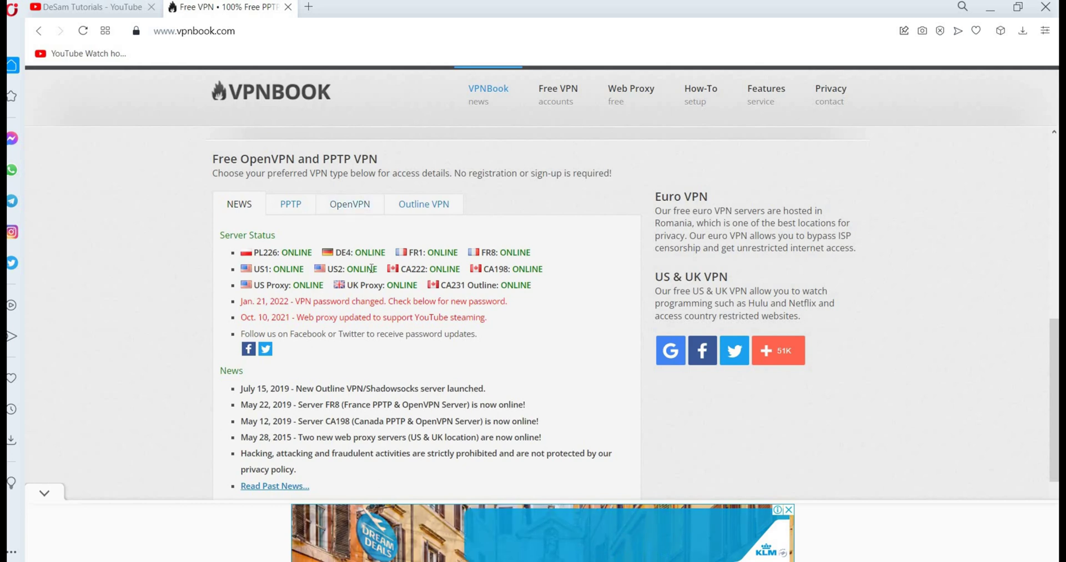
pyautogui.scroll(-1, 365, 260)
pyautogui.scroll(-1, 365, 260)
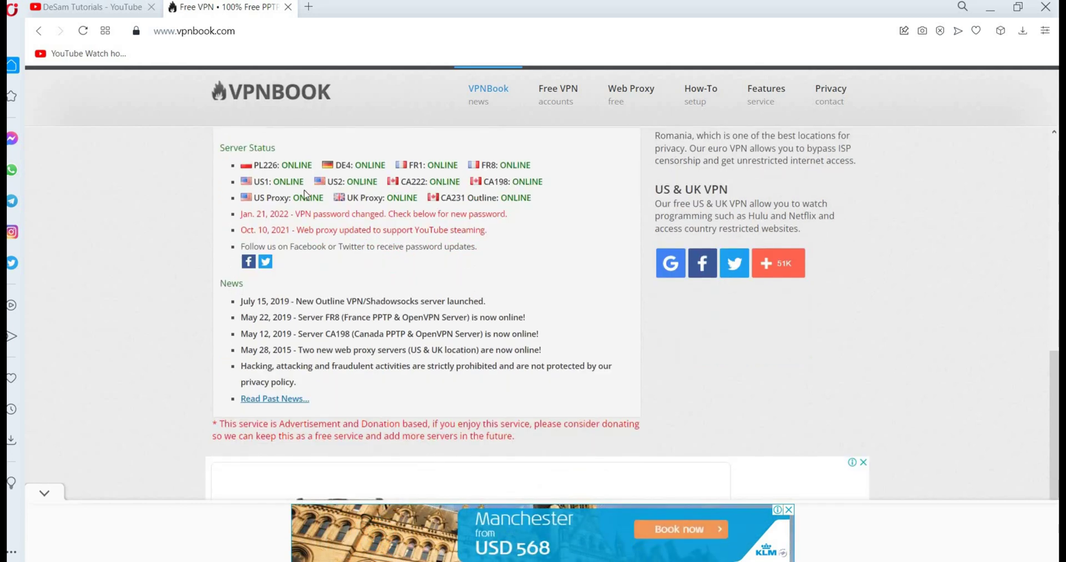
pyautogui.scroll(1, 305, 194)
pyautogui.click(298, 183)
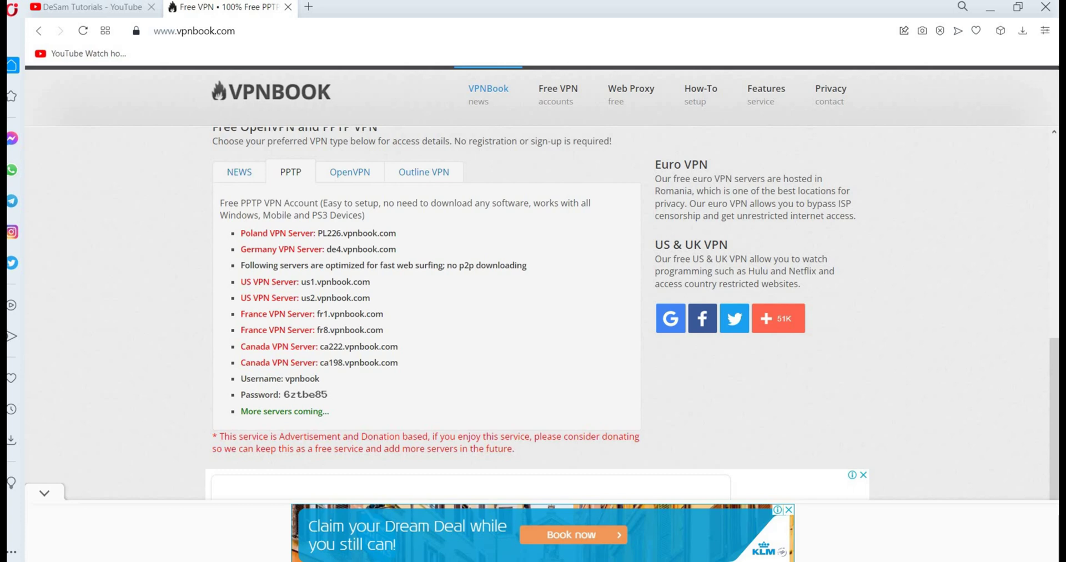
pyautogui.hotkey('alt', 'Tab')
# Step: Enter us1.vpnbook.com as the VPN profile's server address
pyautogui.click(655, 194)
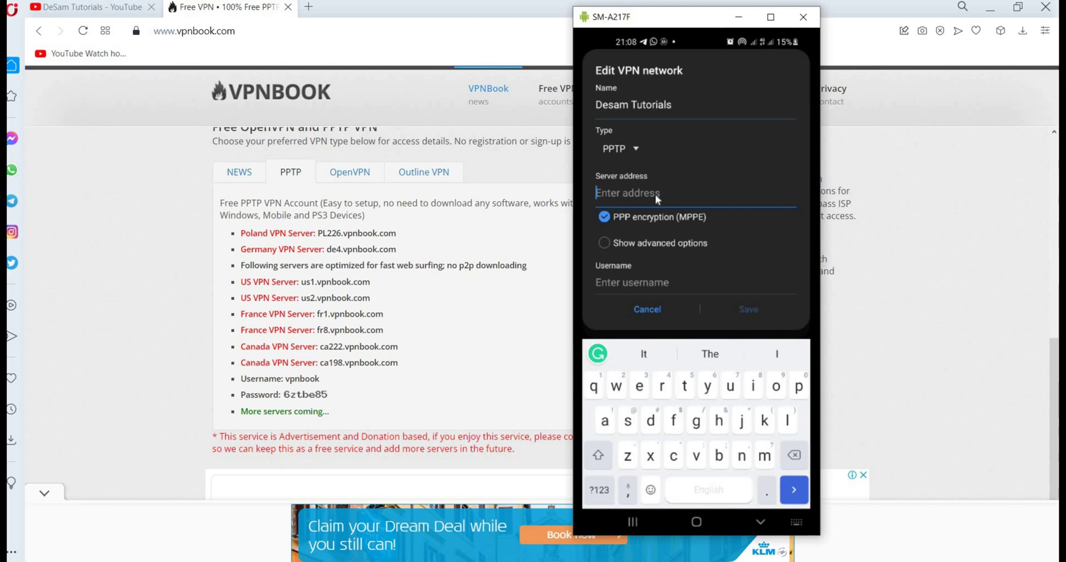
pyautogui.write('u')
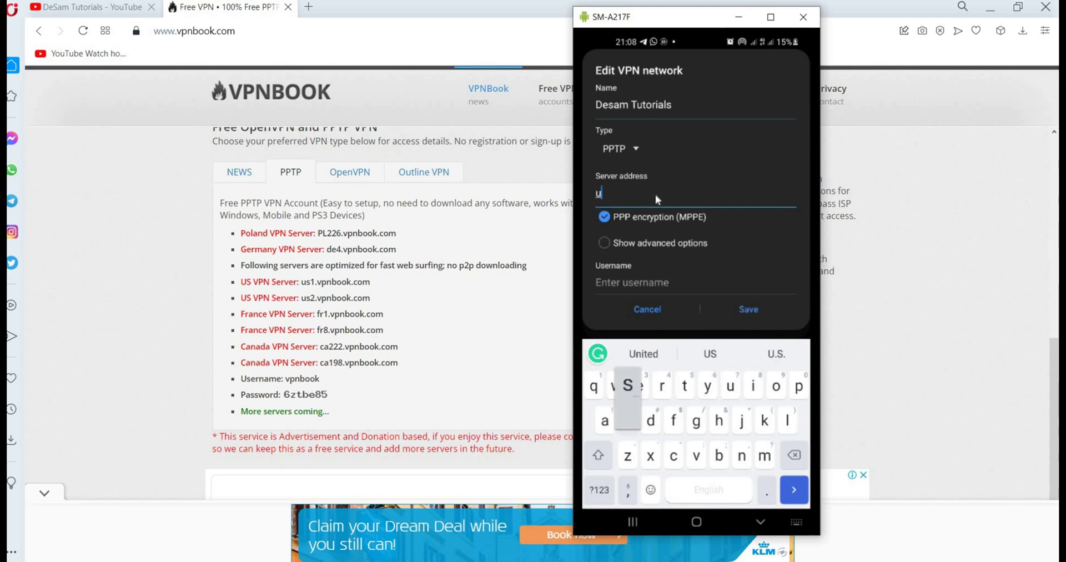
pyautogui.write('s')
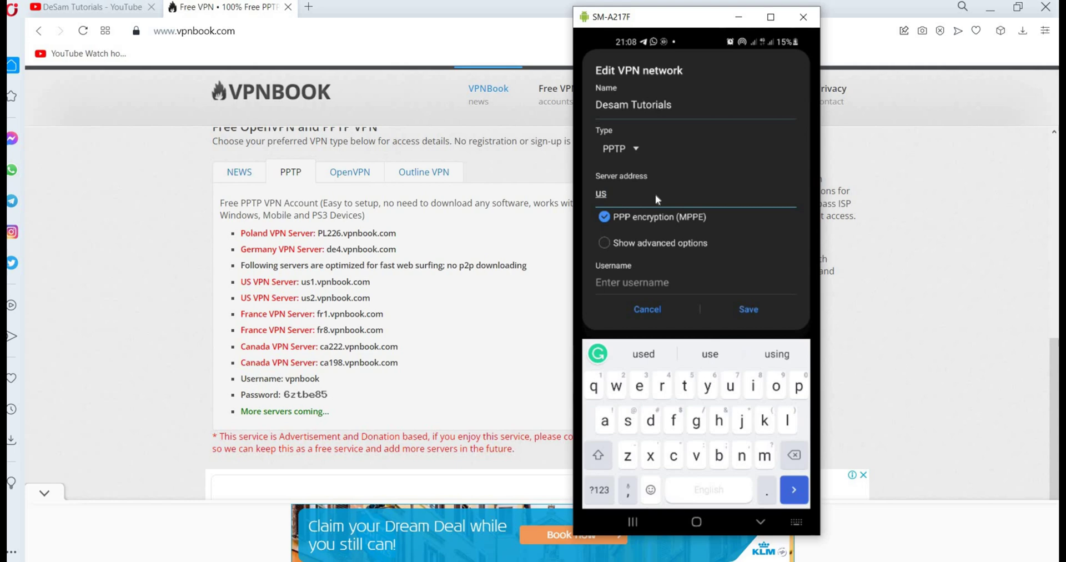
pyautogui.write('1.vpnb')
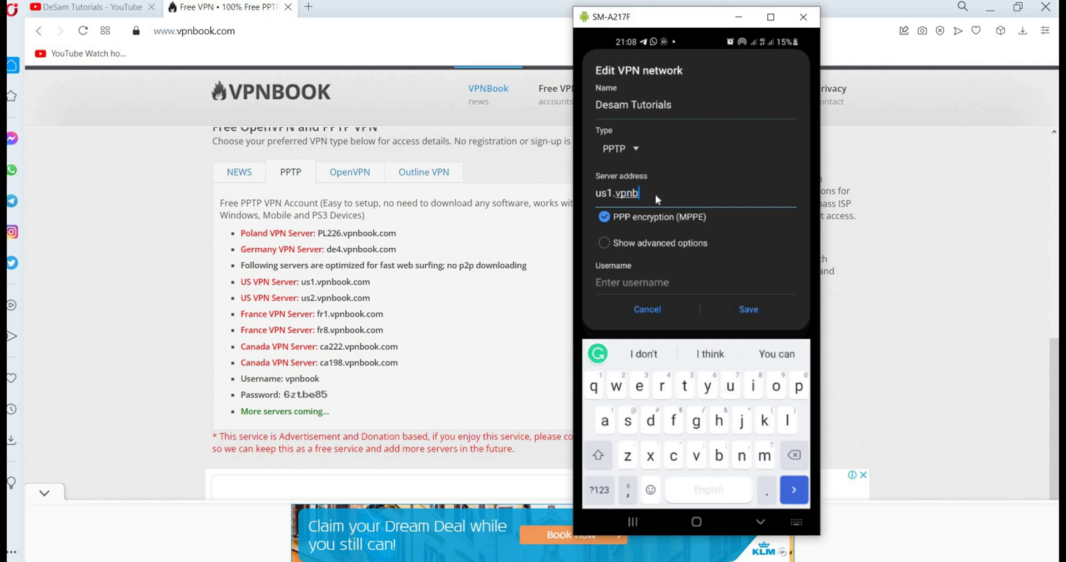
pyautogui.write('ook.com')
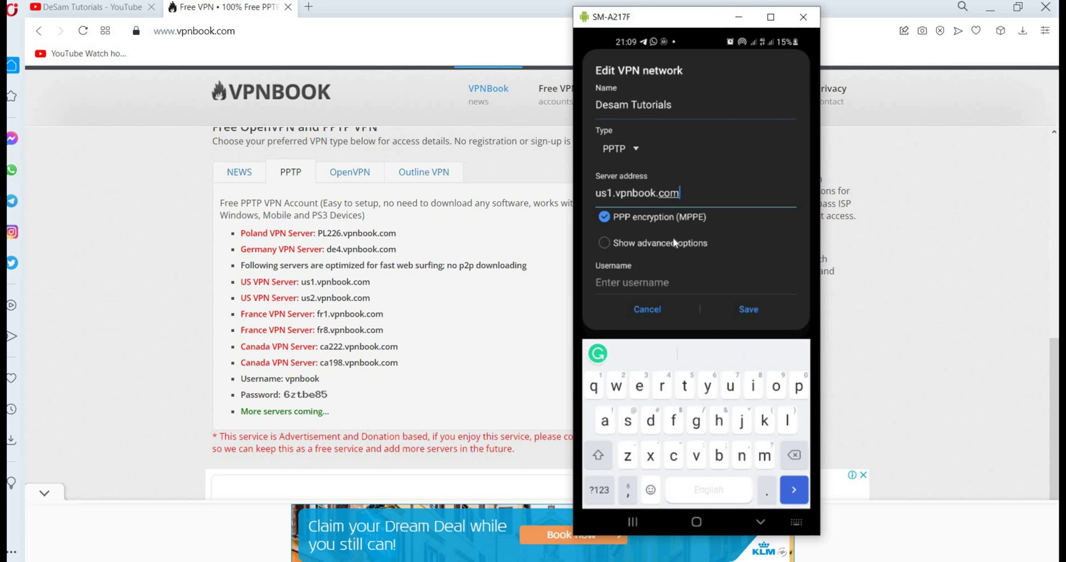
pyautogui.scroll(-1, 672, 238)
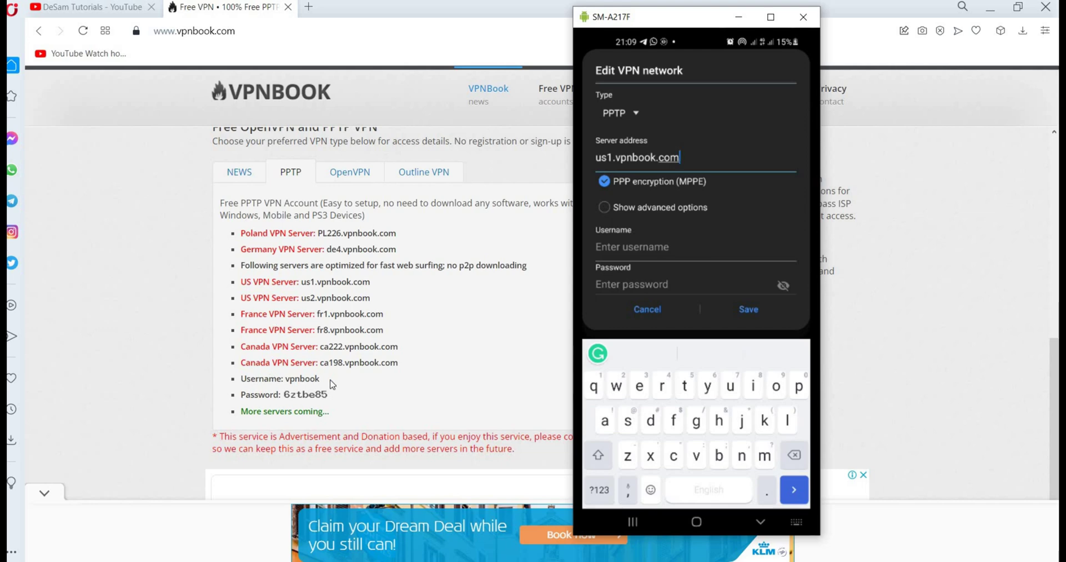
# Step: Enter VPNBook's shared username and password, reveal the password to check it, and hide the keyboard
pyautogui.click(684, 254)
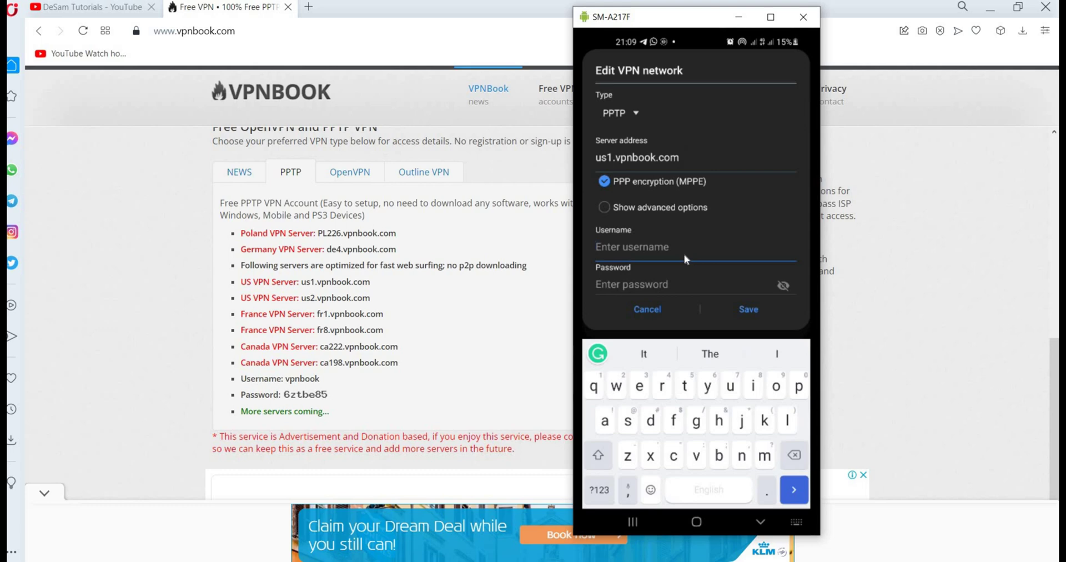
pyautogui.write('vpnbook')
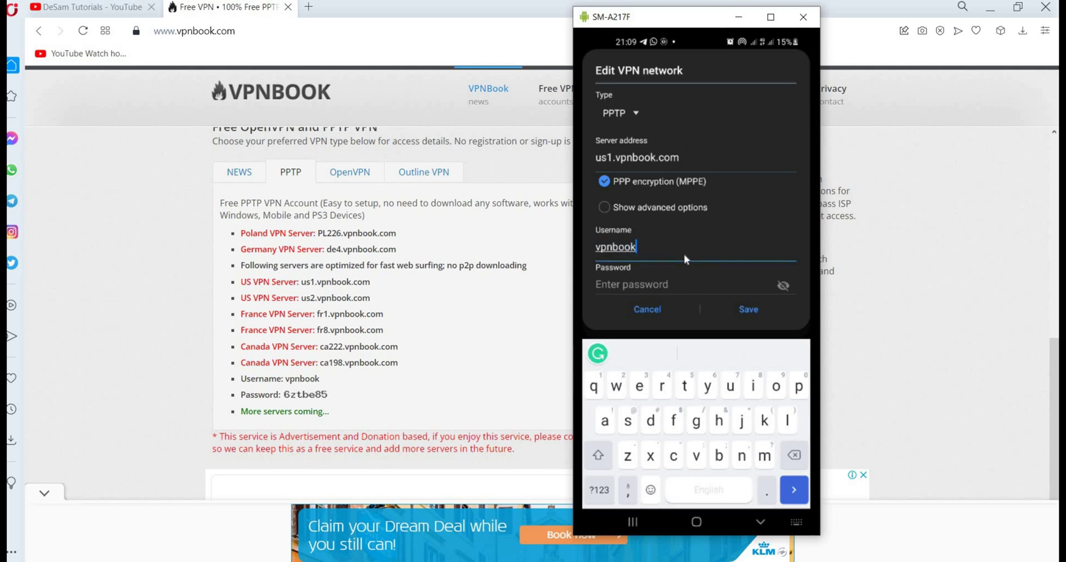
pyautogui.click(675, 282)
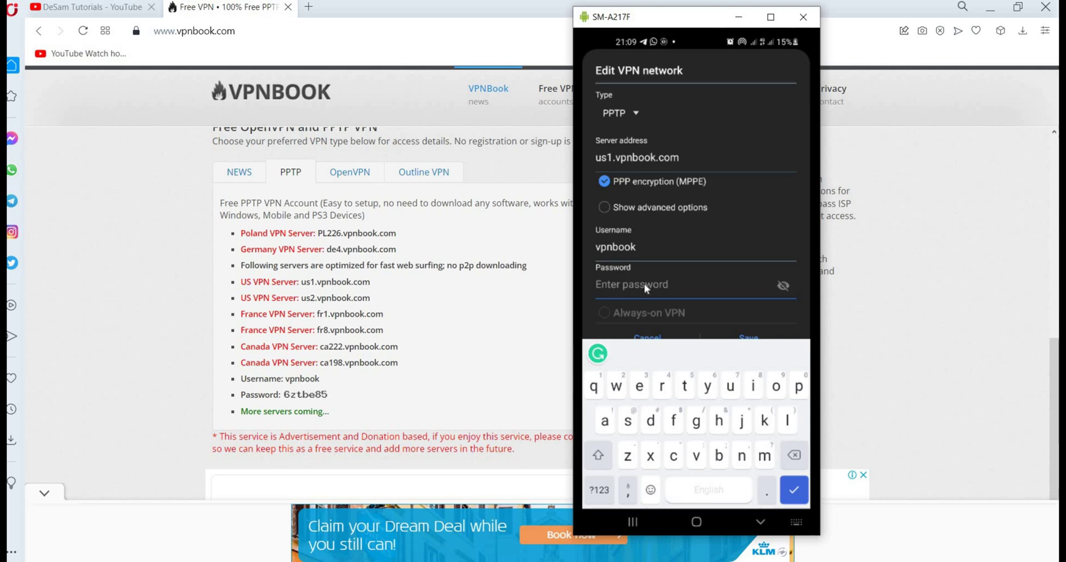
pyautogui.write('6zt')
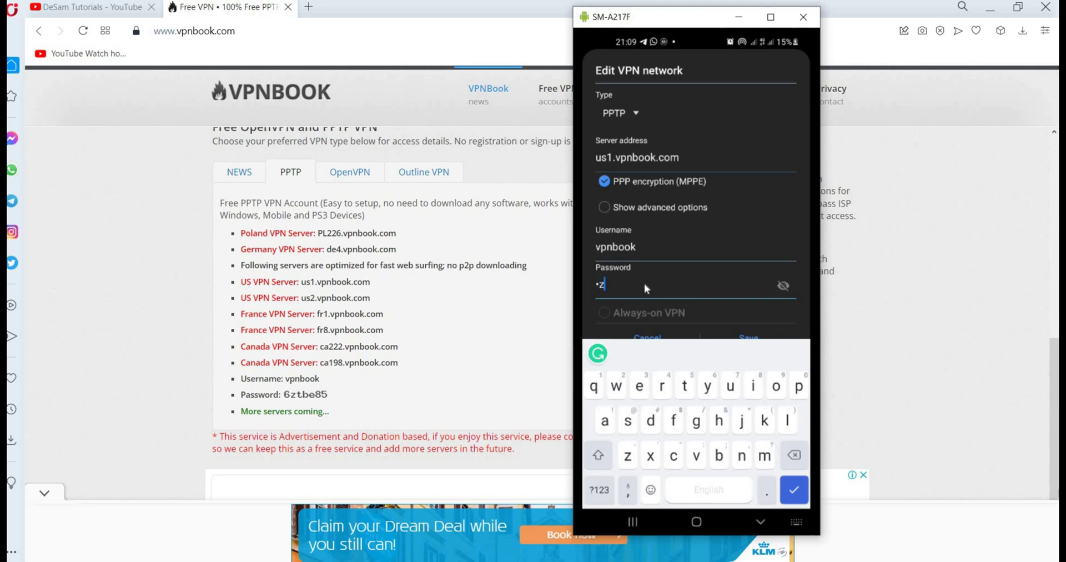
pyautogui.write('be')
pyautogui.click(785, 287)
pyautogui.click(760, 524)
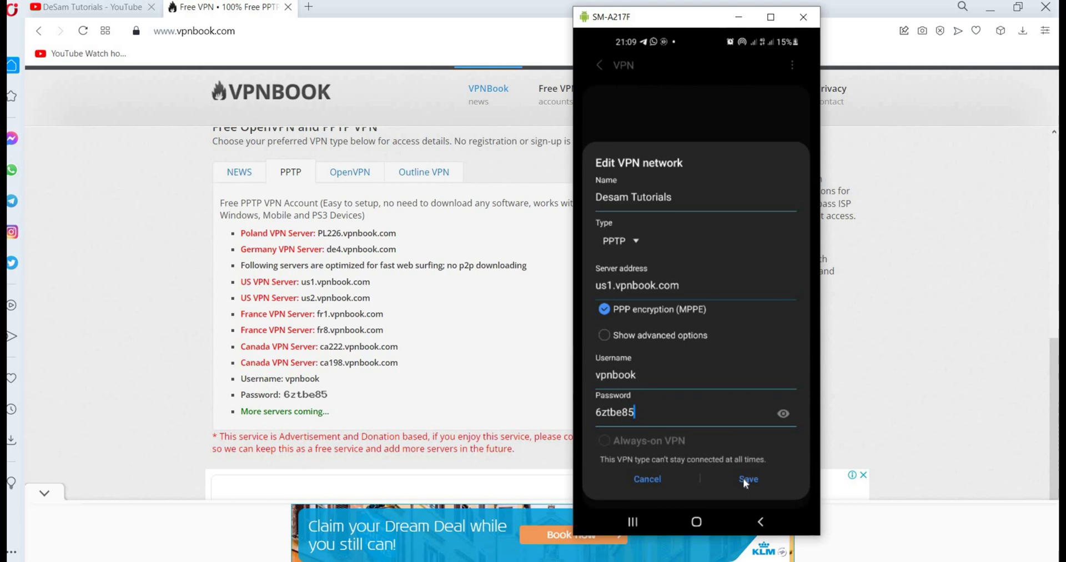
# Step: Save the Desam Tutorials profile and connect it, retrying Connect until it shows Connected
pyautogui.click(747, 479)
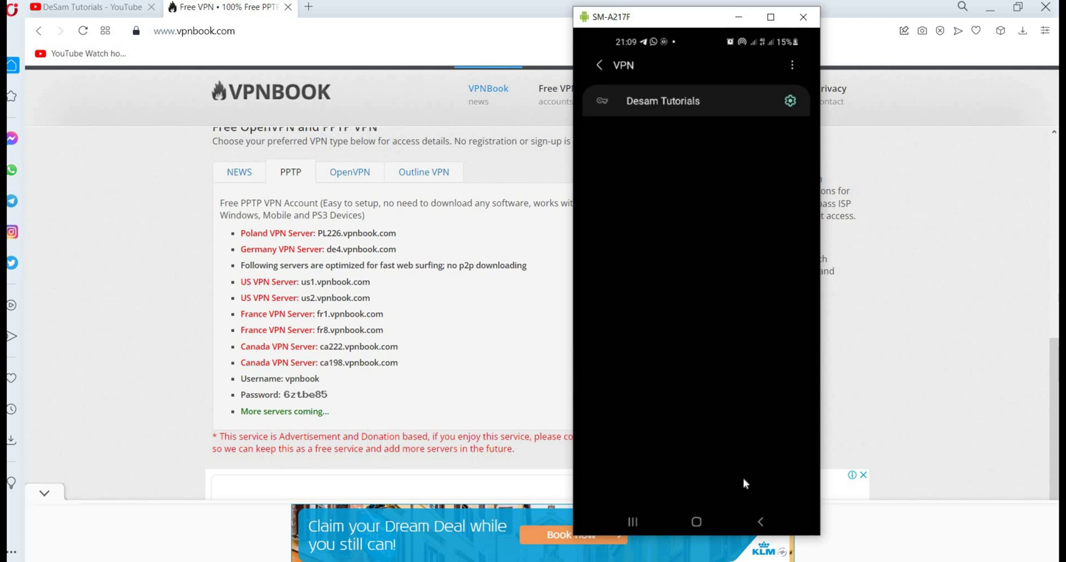
pyautogui.click(686, 98)
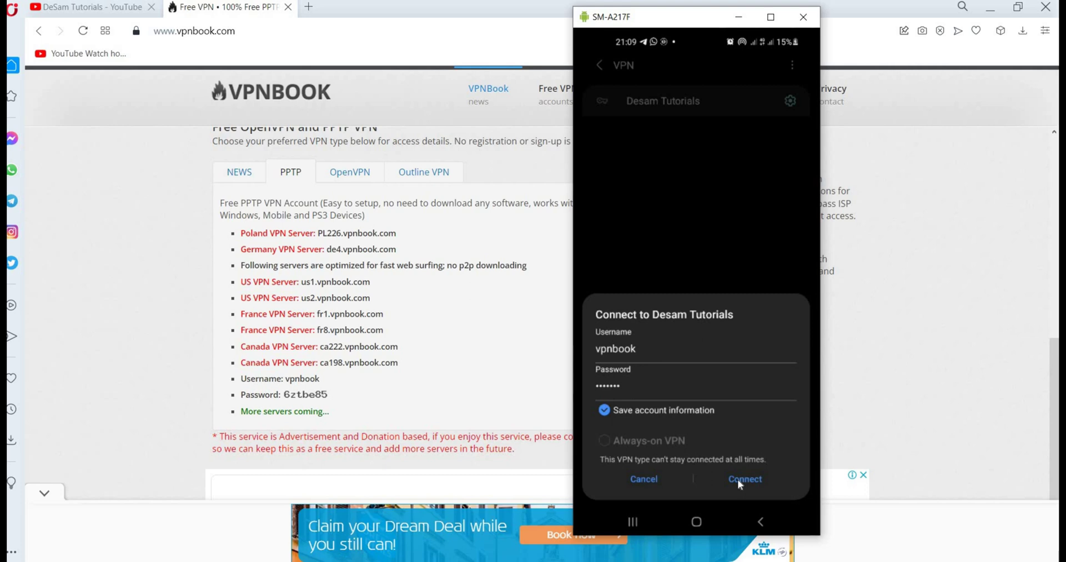
pyautogui.click(738, 479)
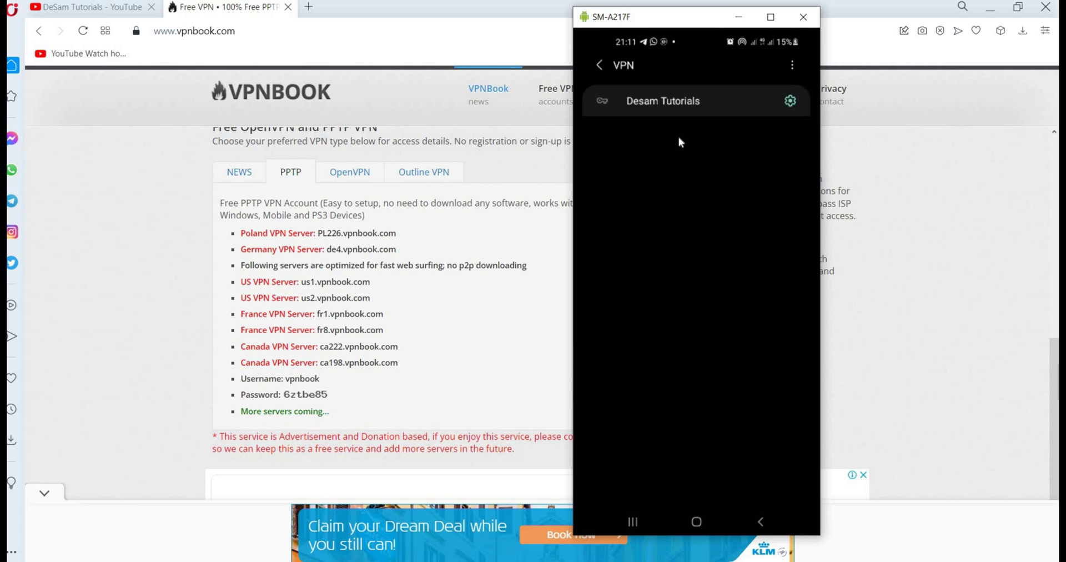
pyautogui.click(694, 110)
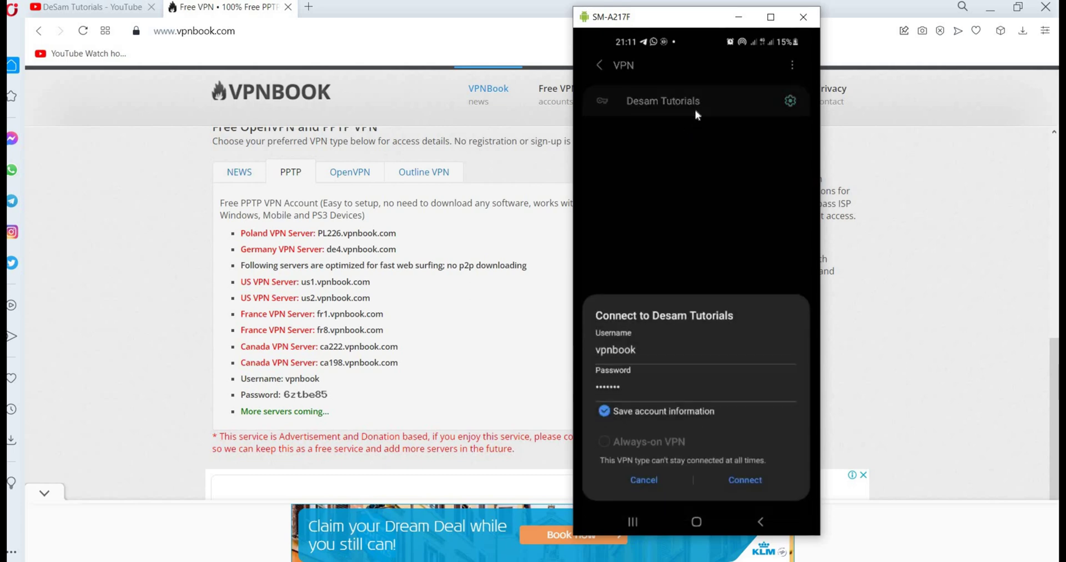
pyautogui.click(743, 478)
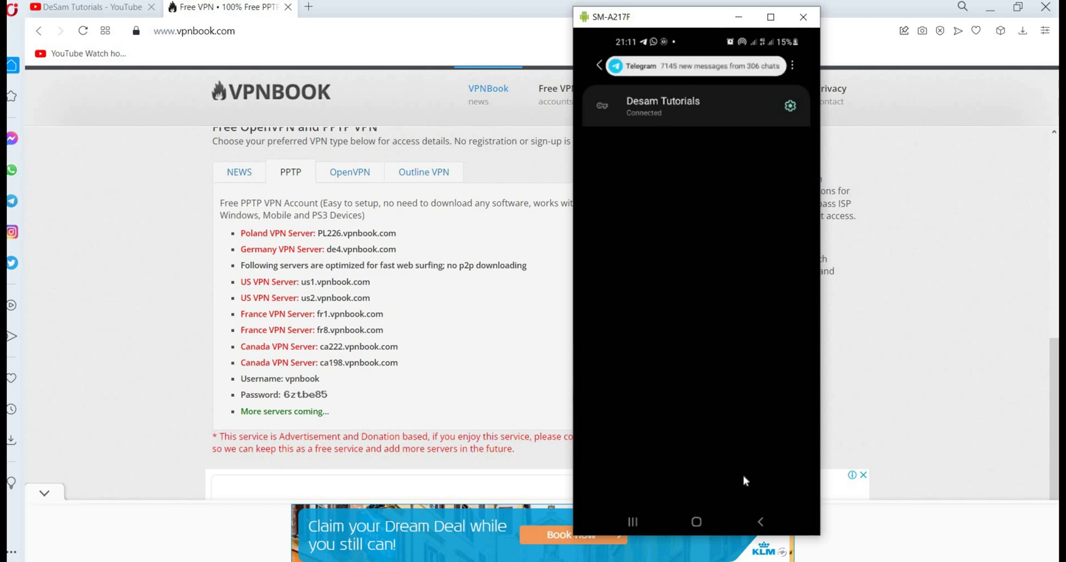
# Step: Return to Chrome and open whatismyipaddress.com from the 'my ip address' results
pyautogui.click(632, 521)
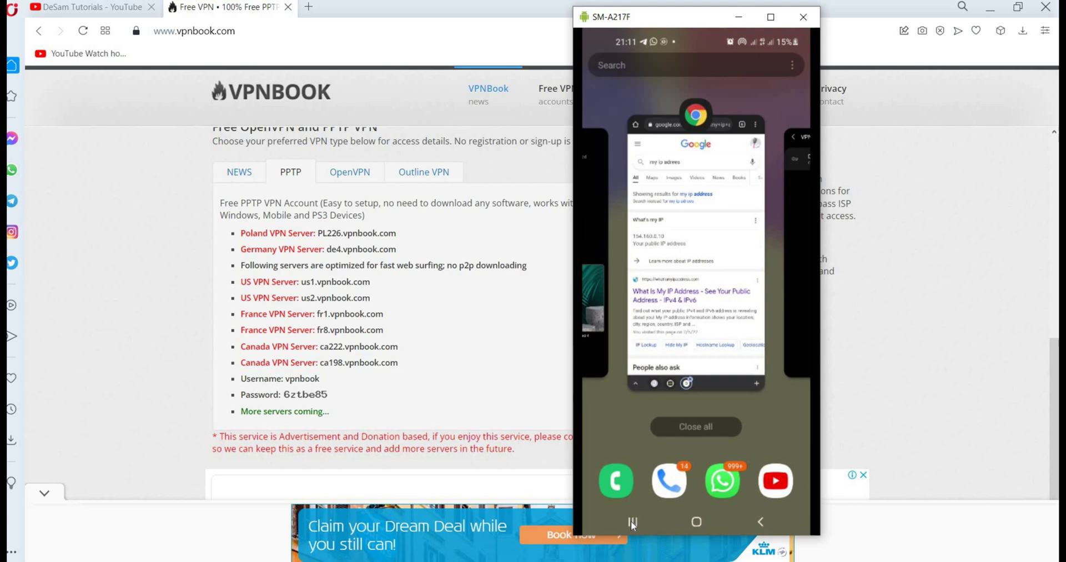
pyautogui.click(679, 325)
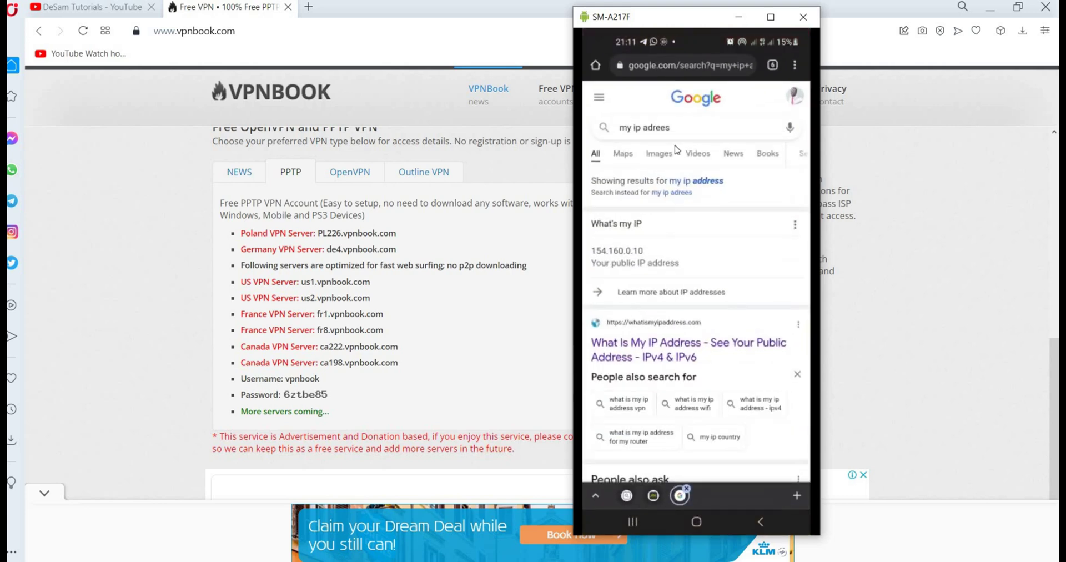
pyautogui.click(696, 181)
pyautogui.click(655, 310)
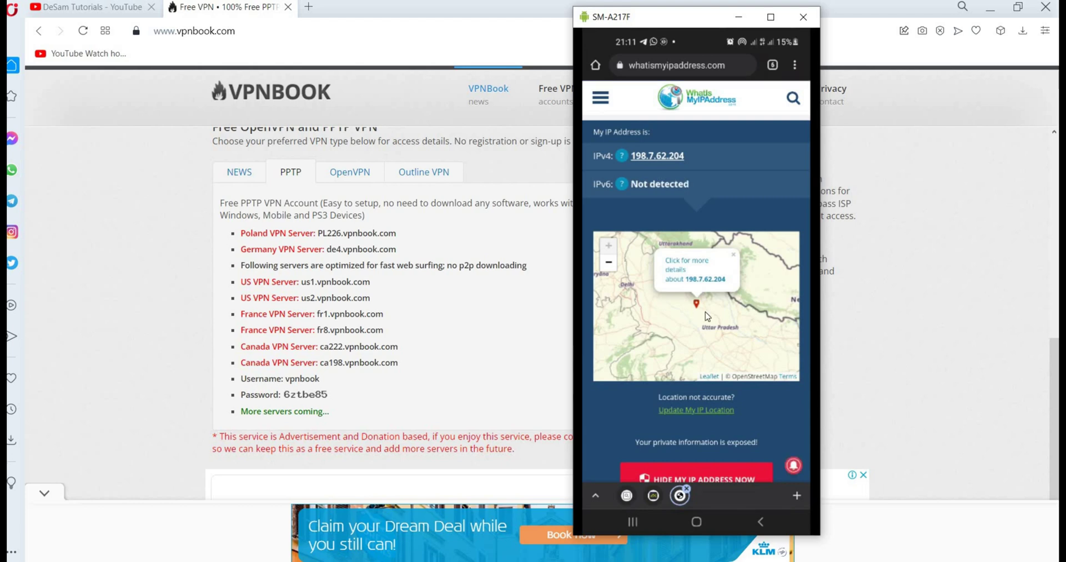
# Step: Scroll to the new IP details (Leaseweb, Uttar Pradesh, India), then switch to the DeSam Tutorials tab
pyautogui.scroll(-3, 707, 316)
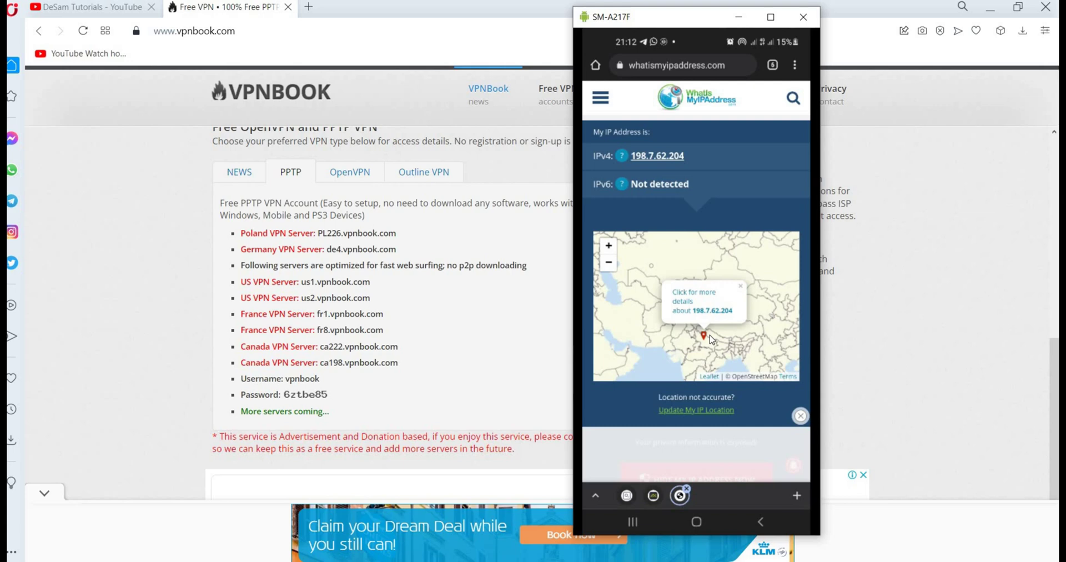
pyautogui.moveTo(639, 405); pyautogui.dragTo(633, 172)
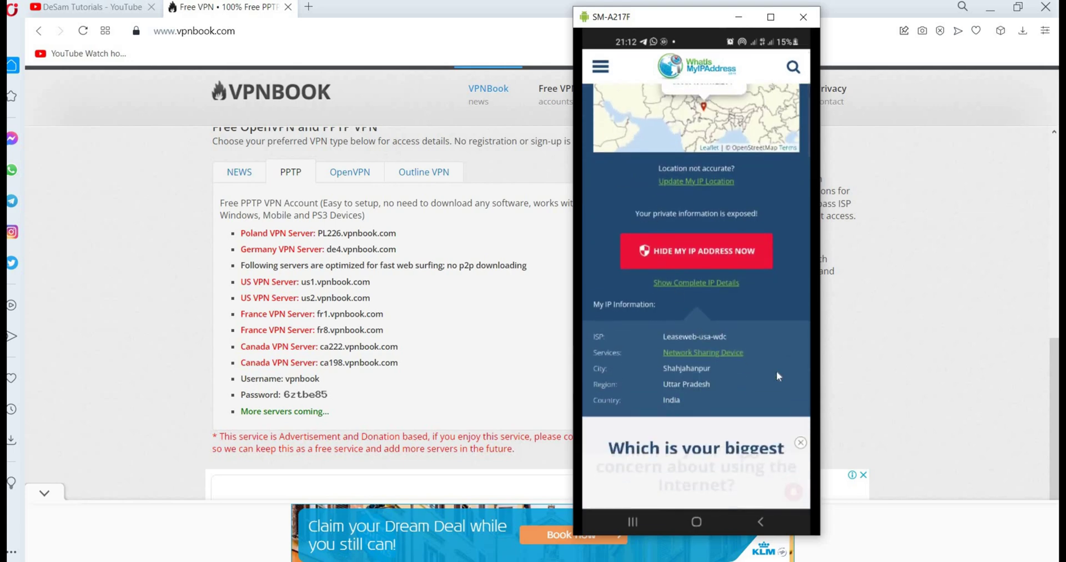
pyautogui.moveTo(777, 368); pyautogui.dragTo(776, 324)
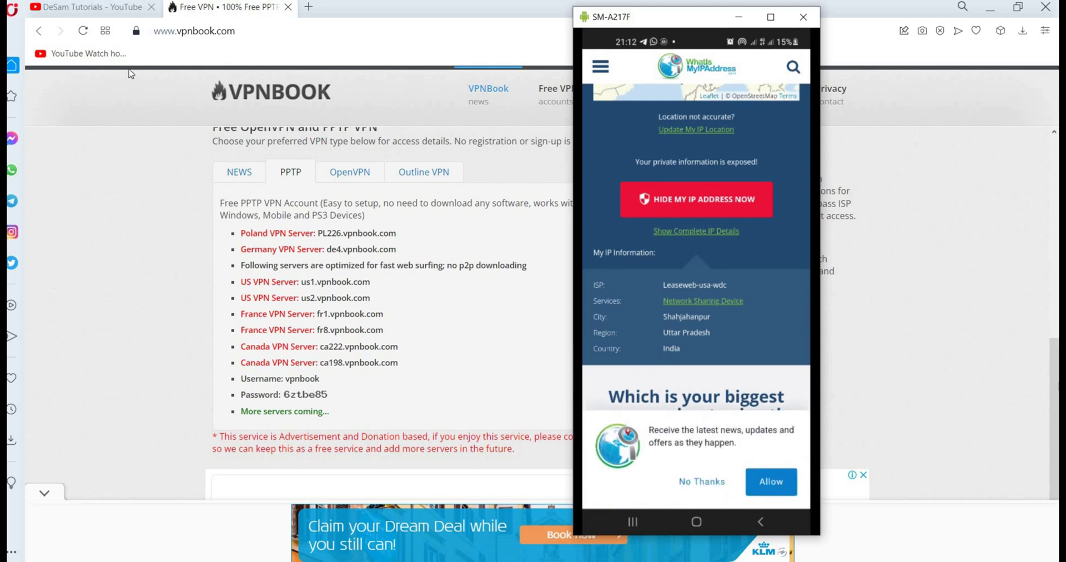
pyautogui.click(99, 8)
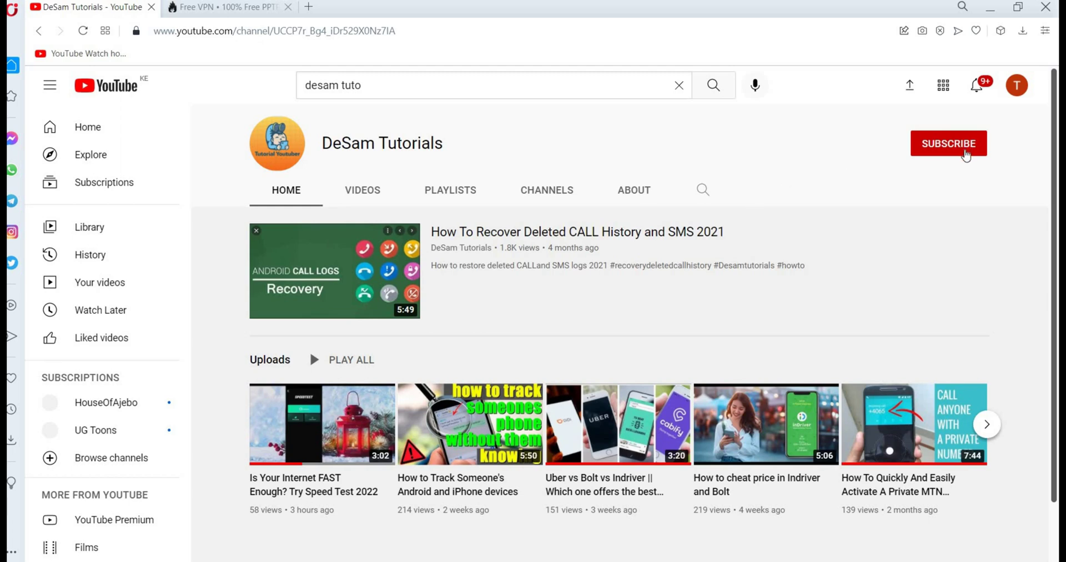
# Step: Subscribe to the DeSam Tutorials YouTube channel and set its bell notifications to All
pyautogui.click(965, 155)
pyautogui.click(976, 145)
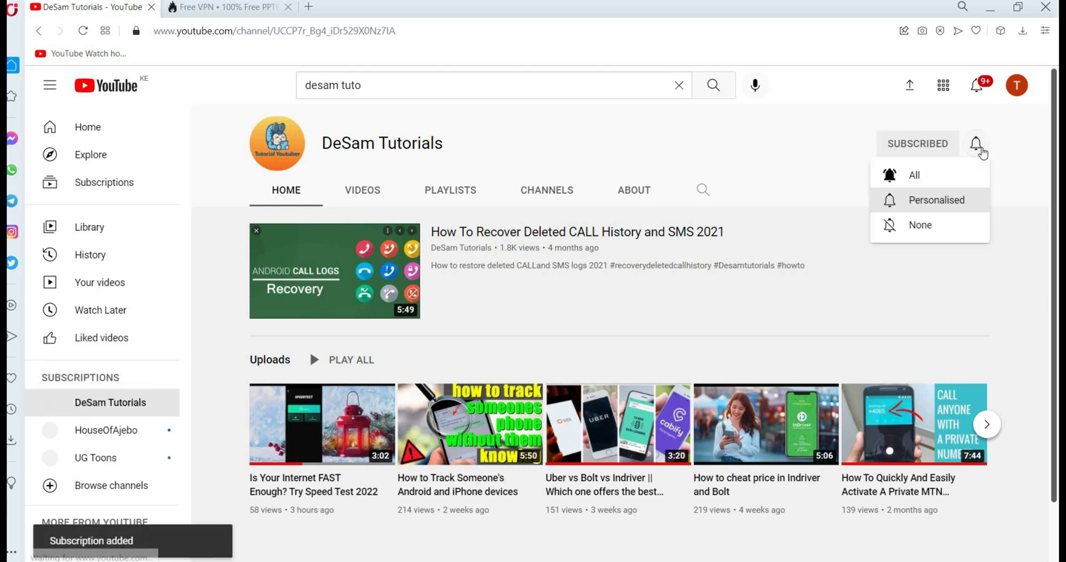
pyautogui.click(946, 181)
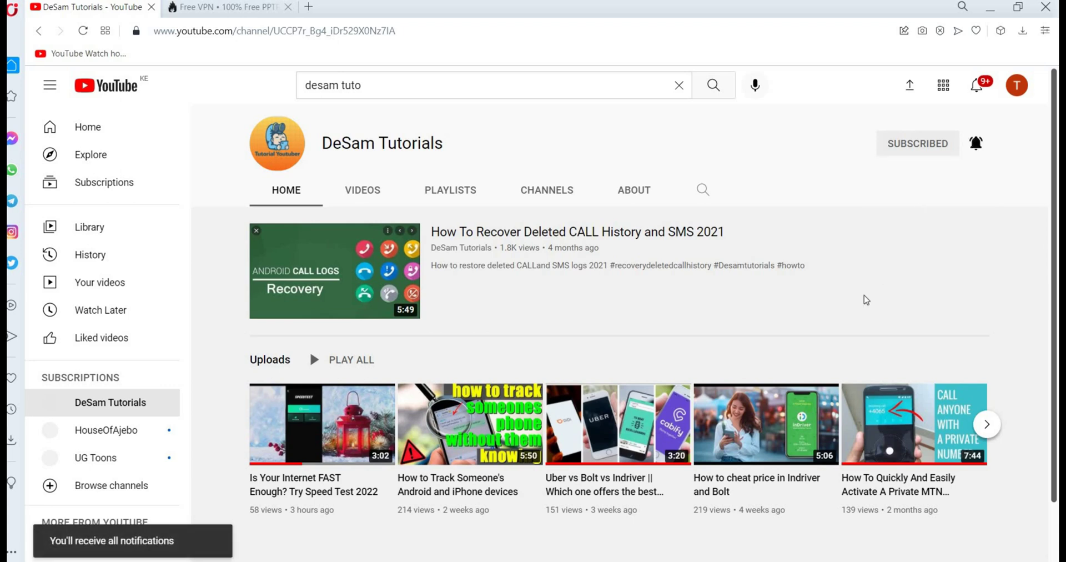
pyautogui.scroll(-1, 865, 297)
pyautogui.scroll(1, 864, 299)
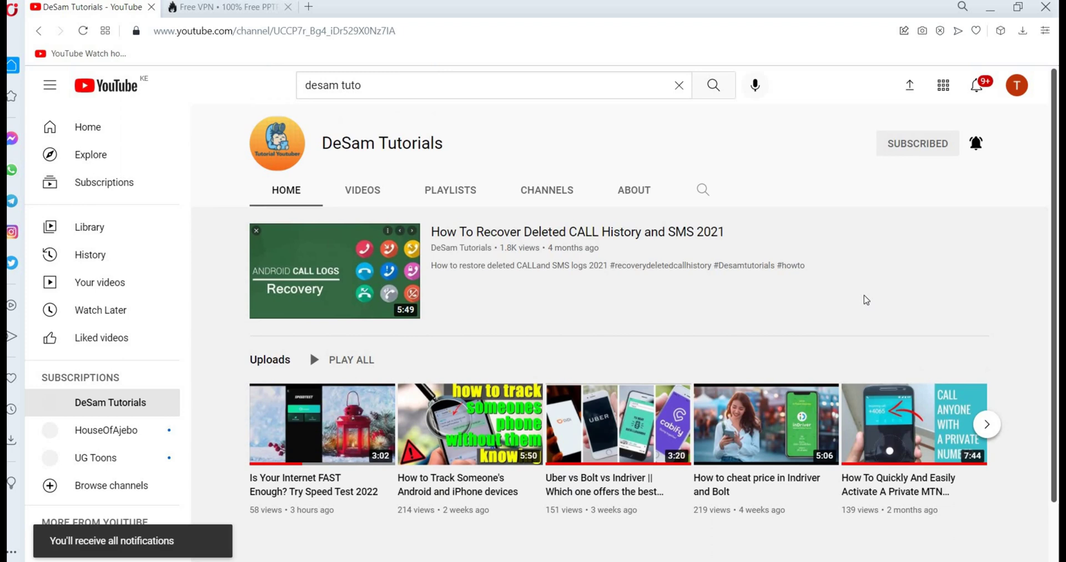